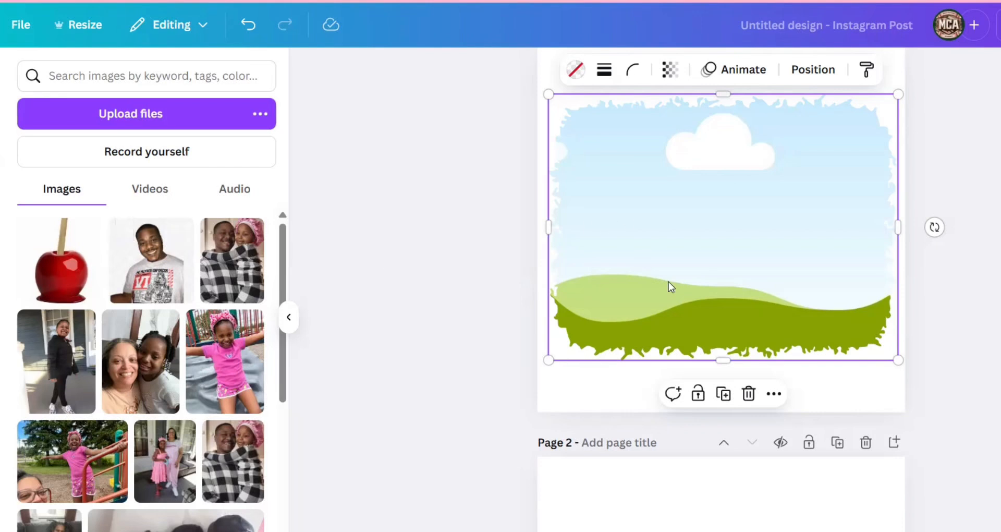
# Fill the ragged-edge frame on page 1 with the woman-and-girl photo, replacing it with the photo of the man and the girl in the pink bonnet.
pyautogui.moveTo(238, 354); pyautogui.dragTo(723, 304)
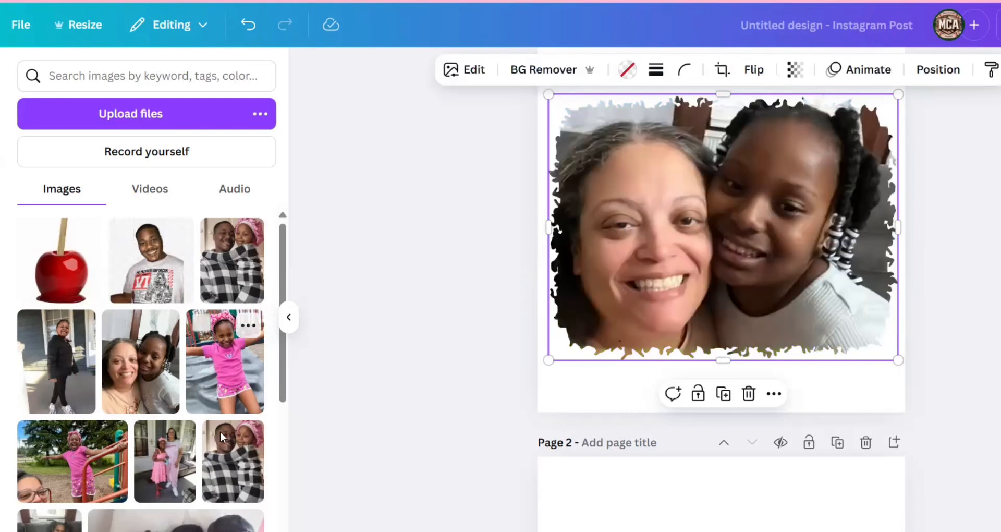
pyautogui.moveTo(233, 457); pyautogui.dragTo(693, 391)
pyautogui.doubleClick(705, 254)
pyautogui.click(965, 344)
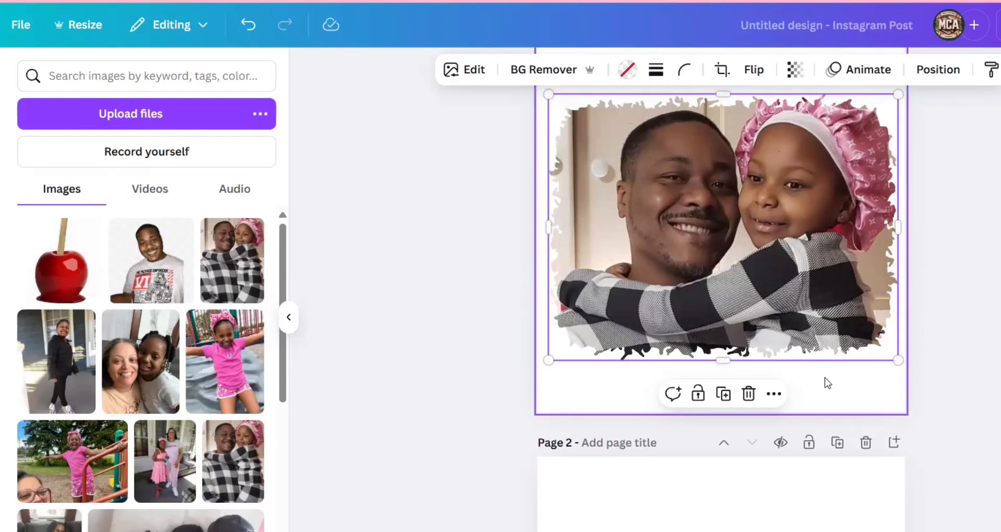
# With blank page 2 active, search the Canva apps for "frame" and open the Image to Frame app.
pyautogui.click(744, 507)
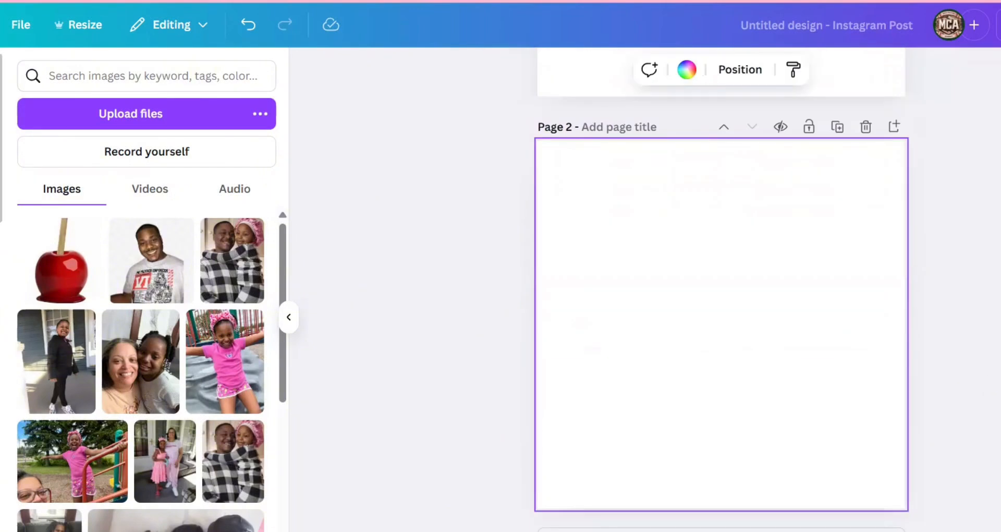
pyautogui.click(27, 483)
pyautogui.click(27, 482)
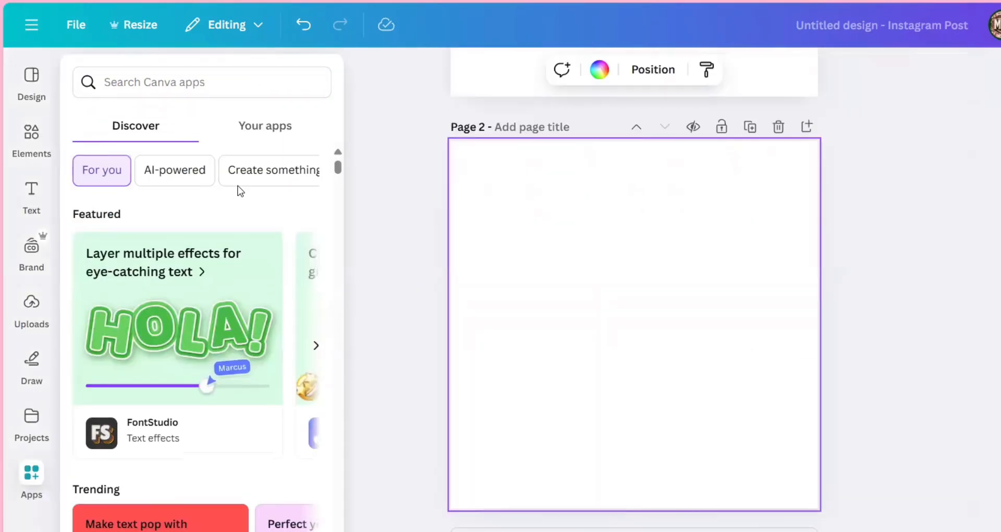
pyautogui.click(177, 91)
pyautogui.write('frame')
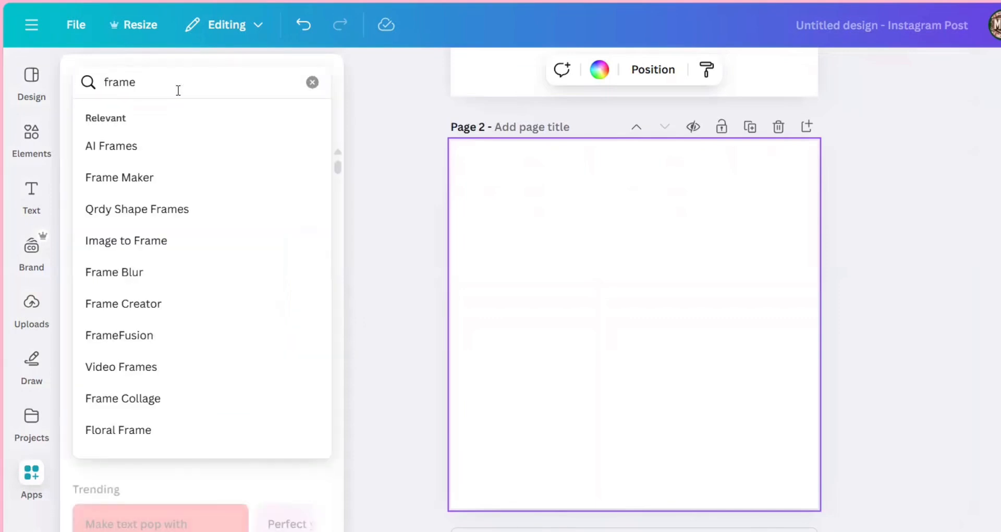
pyautogui.press('Return')
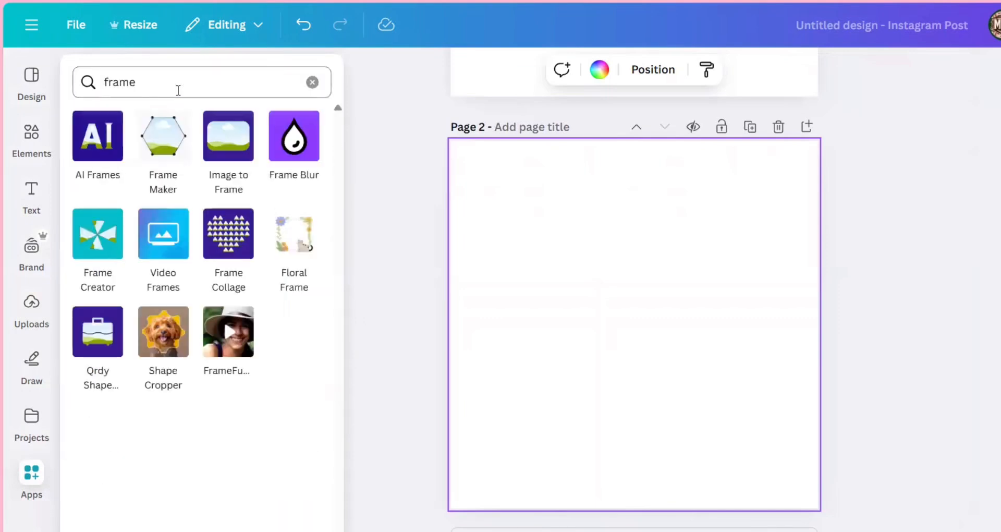
pyautogui.click(225, 148)
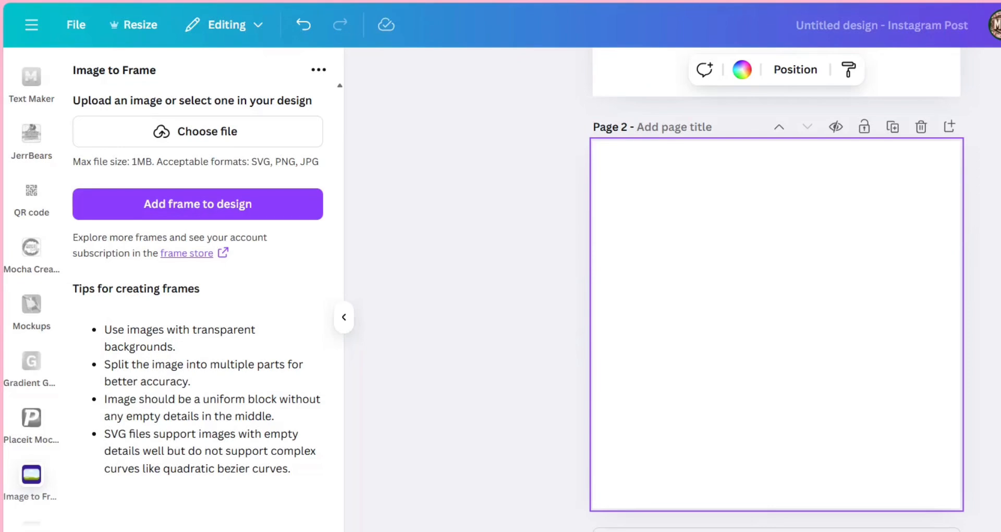
# Upload the black splattered heart image to page 2 through Image to Frame and enlarge it to nearly fill the page.
pyautogui.scroll(5, 702, 182)
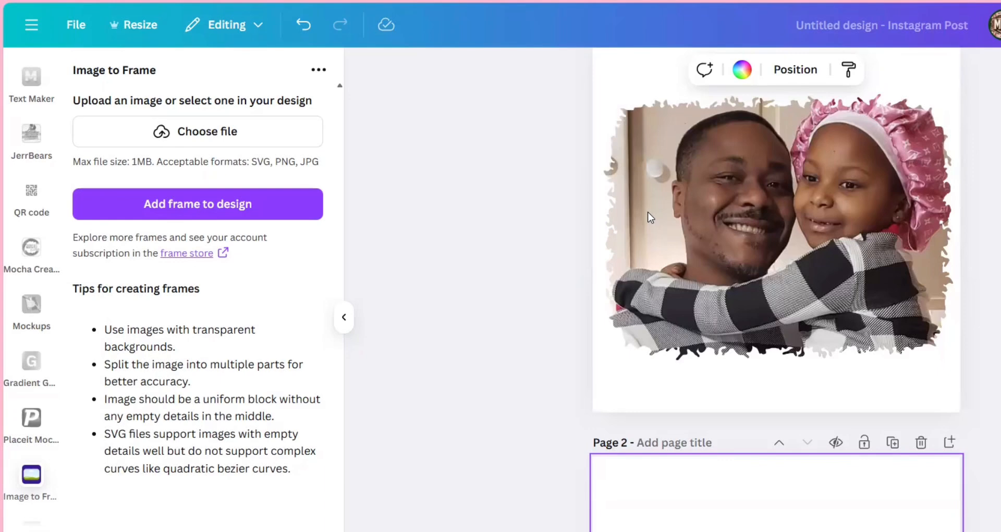
pyautogui.click(242, 203)
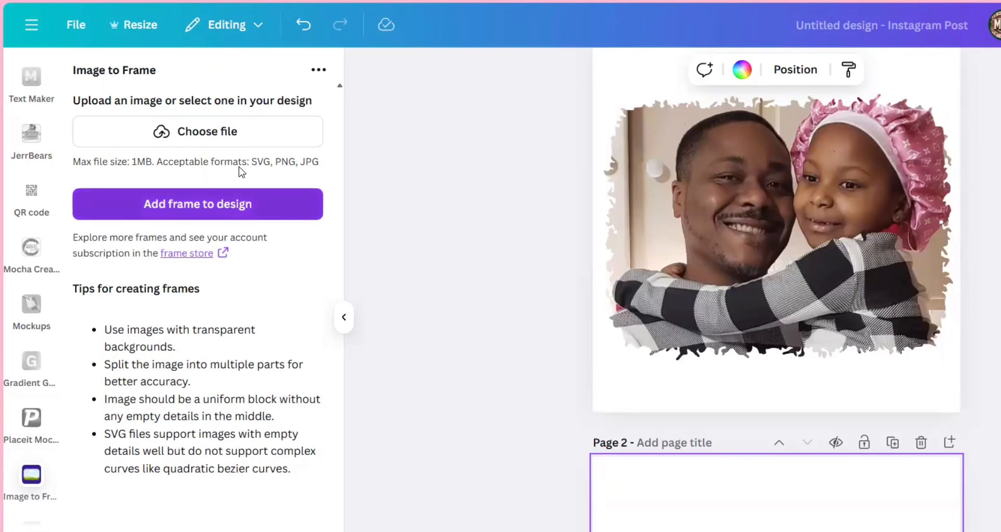
pyautogui.scroll(3, 758, 328)
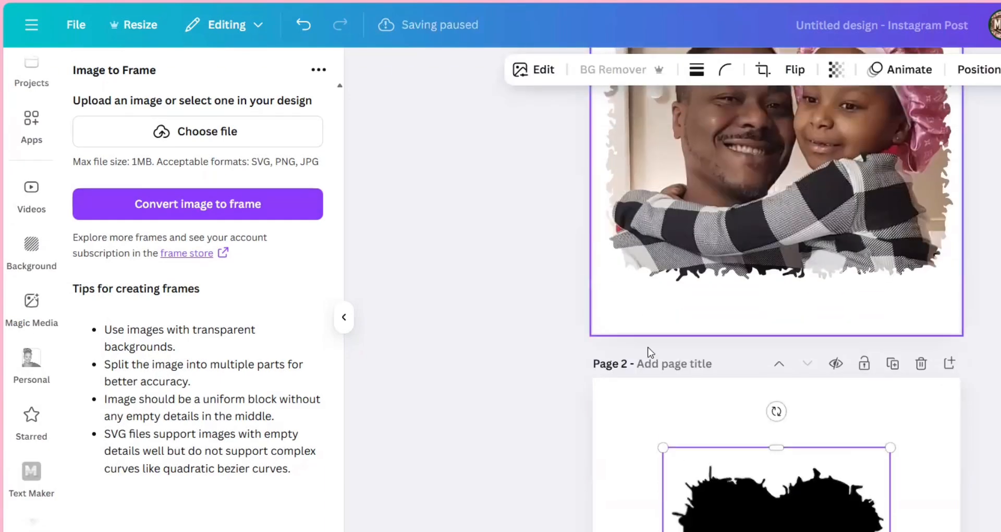
pyautogui.scroll(-5, 652, 349)
pyautogui.moveTo(662, 214); pyautogui.dragTo(621, 143)
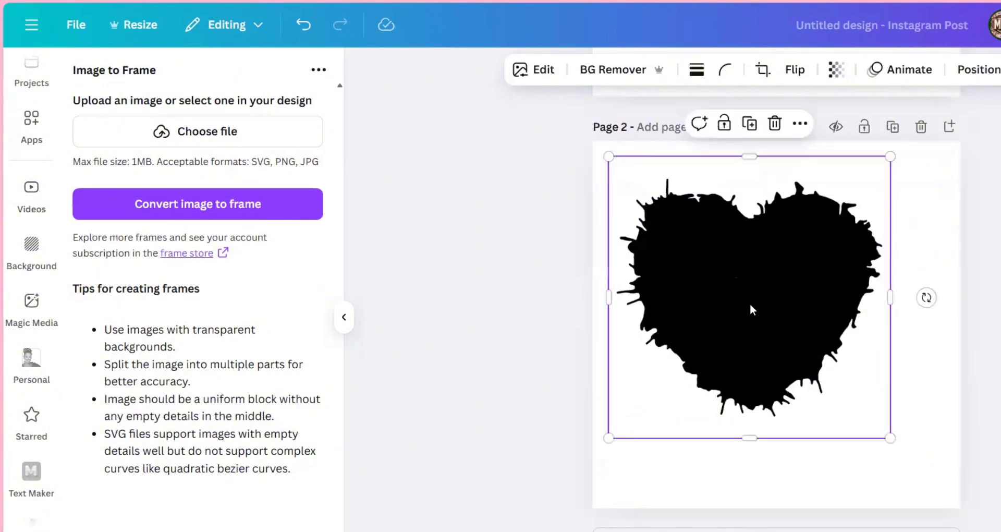
pyautogui.moveTo(754, 310); pyautogui.dragTo(775, 317)
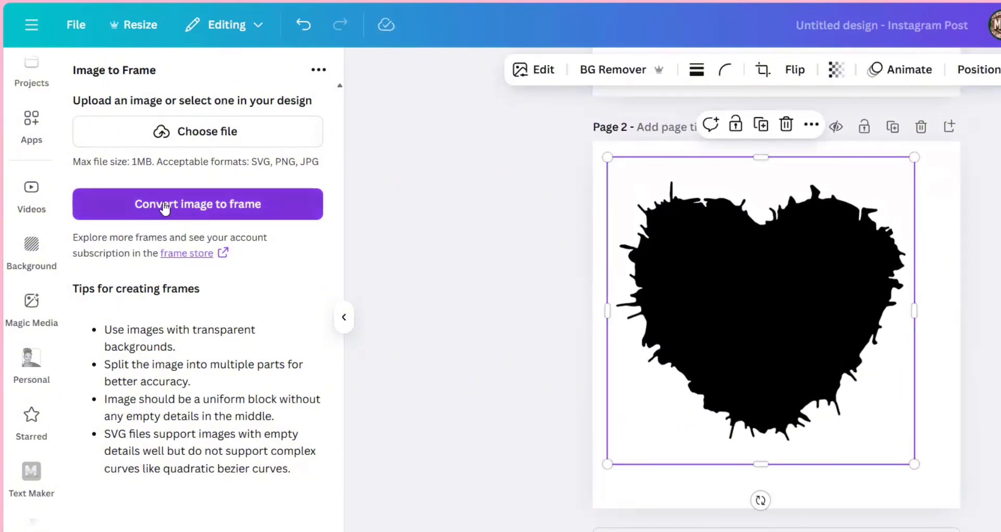
# Replace the black heart image with a frame converted from it and enlarge that frame to nearly fill page 2.
pyautogui.click(164, 208)
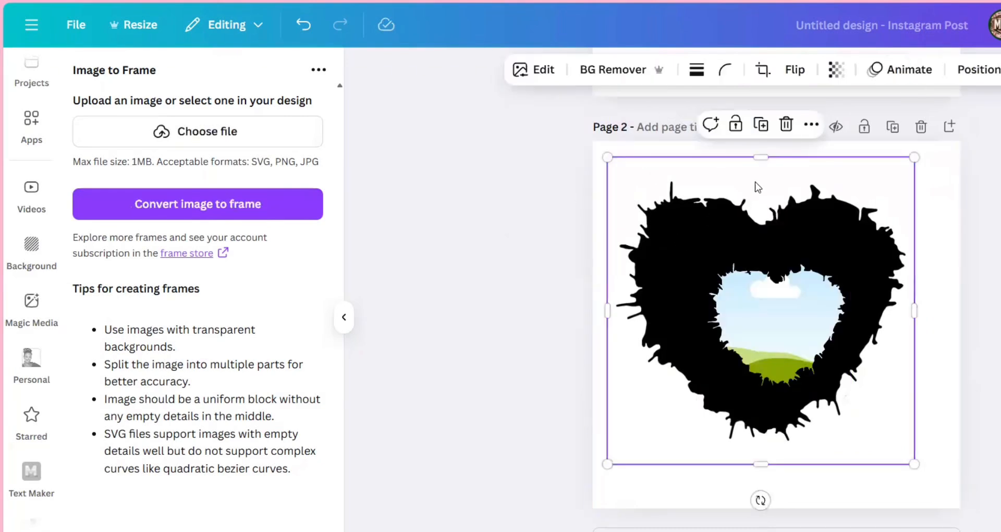
pyautogui.click(786, 125)
pyautogui.moveTo(759, 297); pyautogui.dragTo(668, 208)
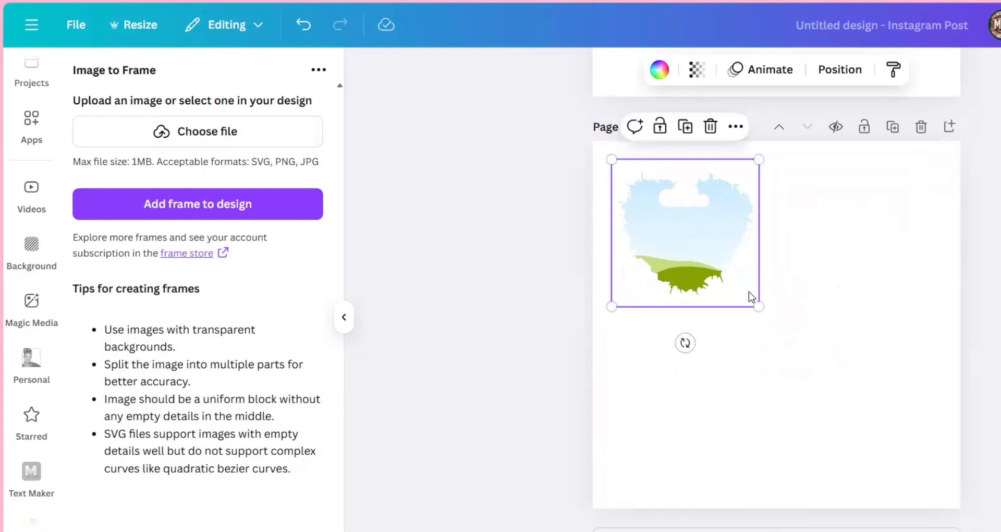
pyautogui.moveTo(758, 306); pyautogui.dragTo(931, 493)
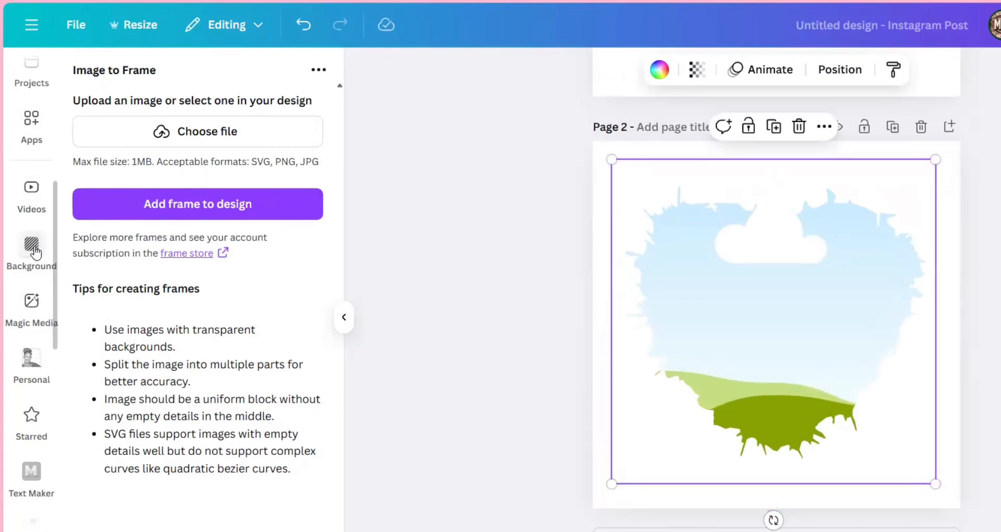
# Fill the heart frame with the uploaded photo of the man and the girl in the pink bonnet and enlarge it across page 2.
pyautogui.scroll(5, 31, 245)
pyautogui.click(31, 96)
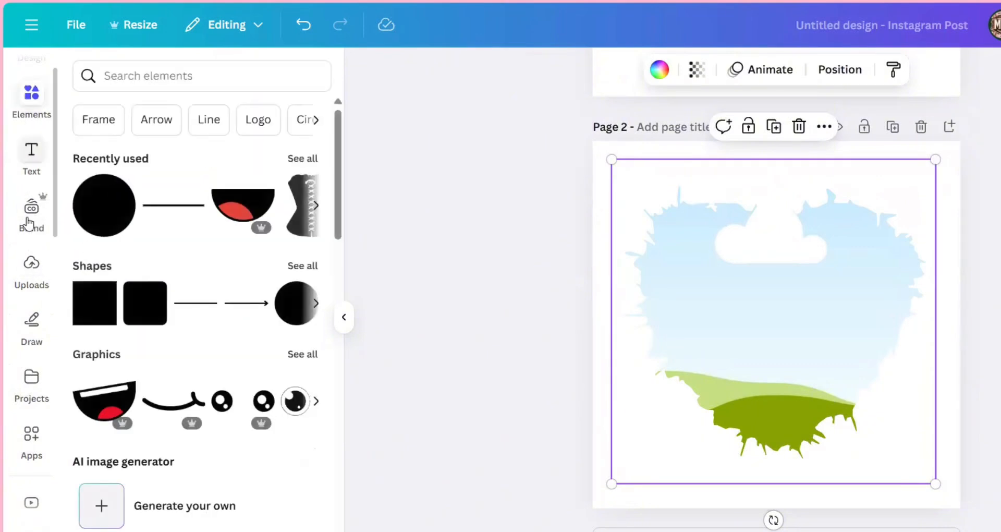
pyautogui.click(31, 265)
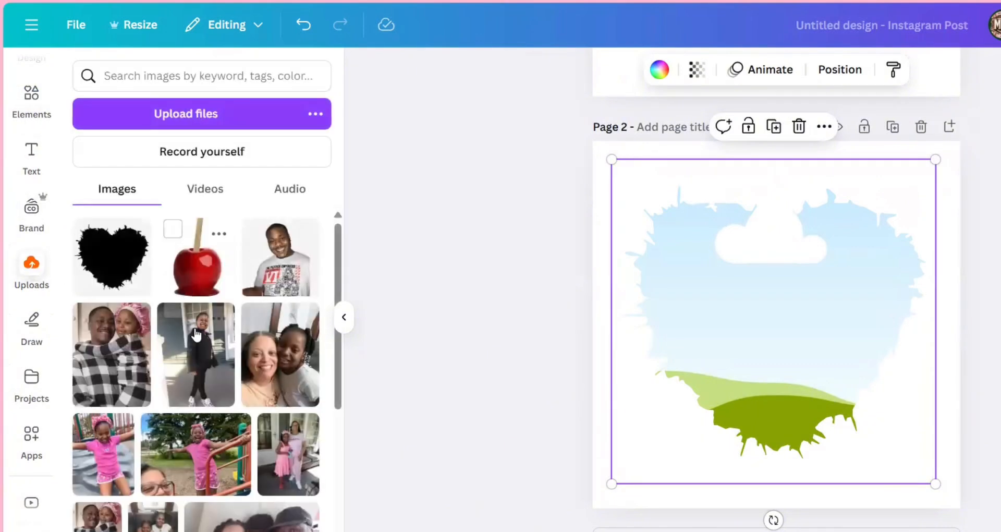
pyautogui.moveTo(170, 360); pyautogui.dragTo(735, 396)
pyautogui.doubleClick(733, 313)
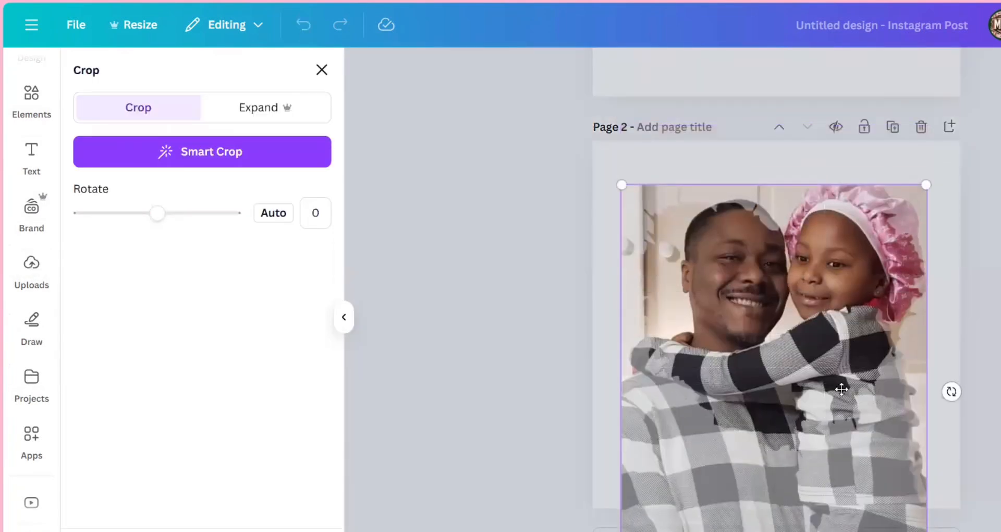
pyautogui.click(982, 401)
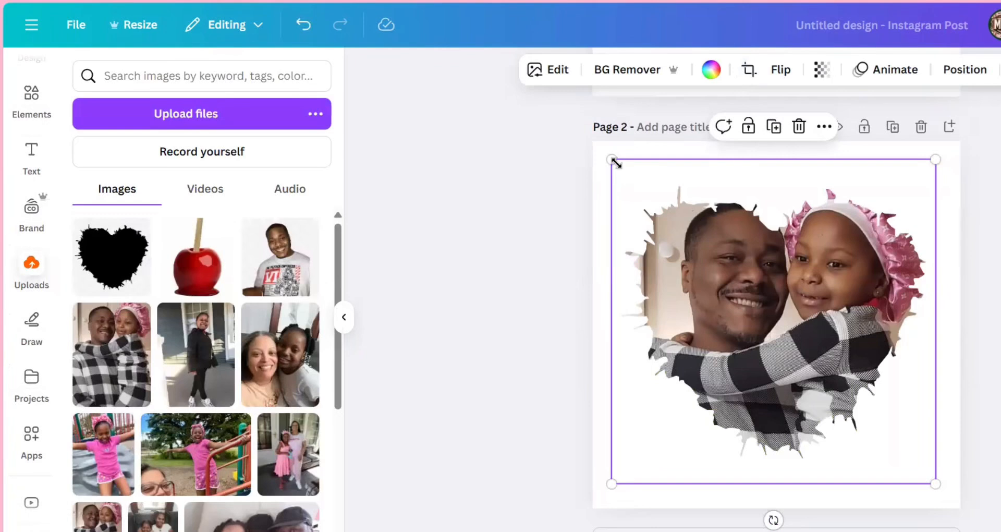
pyautogui.moveTo(613, 160); pyautogui.dragTo(555, 104)
pyautogui.moveTo(725, 261); pyautogui.dragTo(753, 279)
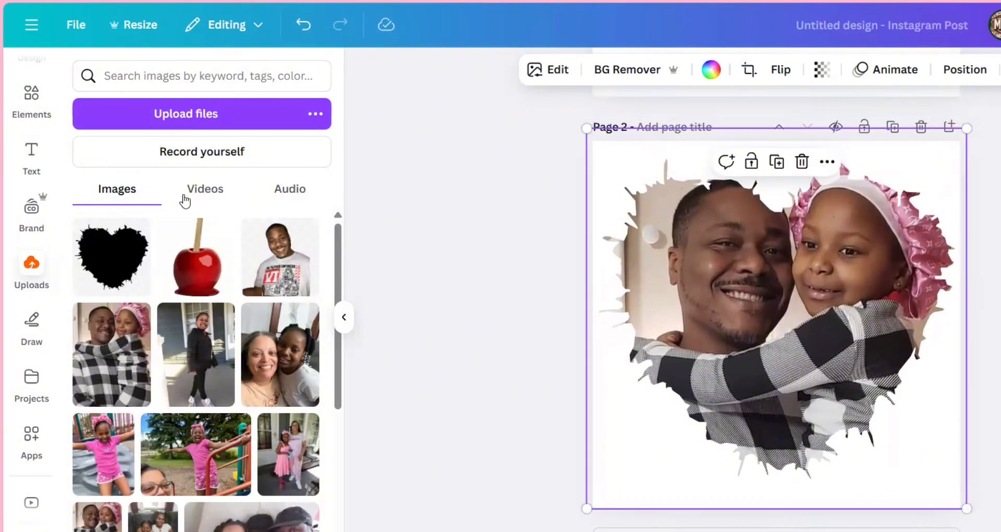
# Make blank page 3 active and open the Image to Frame app.
pyautogui.click(26, 450)
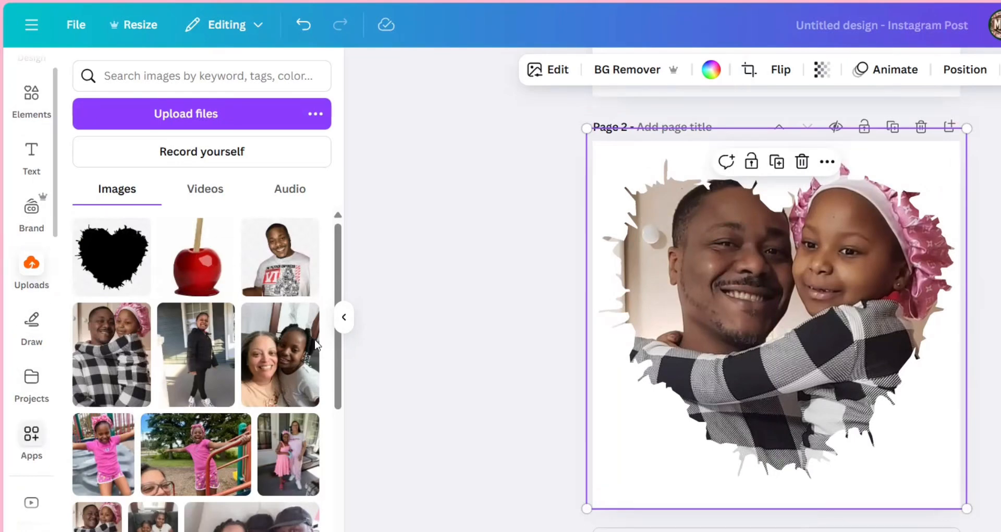
pyautogui.click(709, 524)
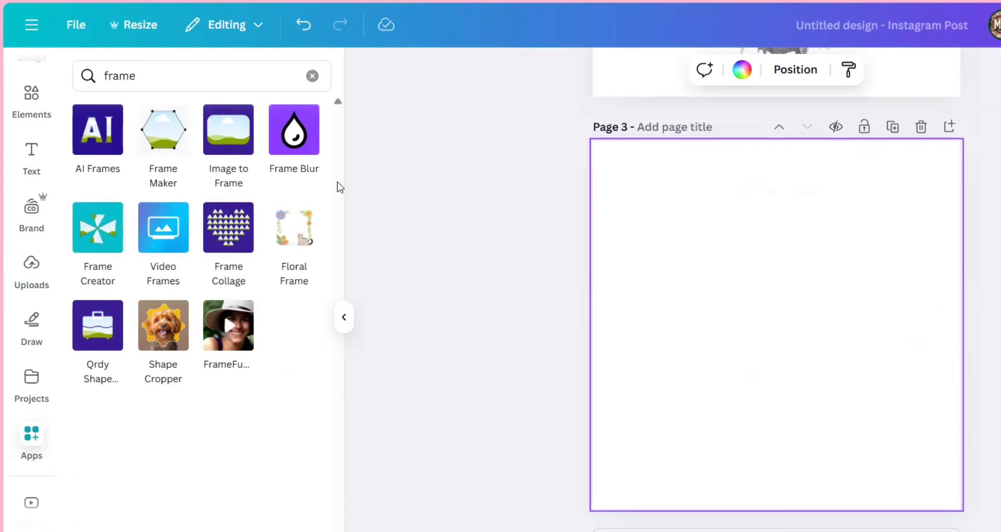
pyautogui.click(228, 131)
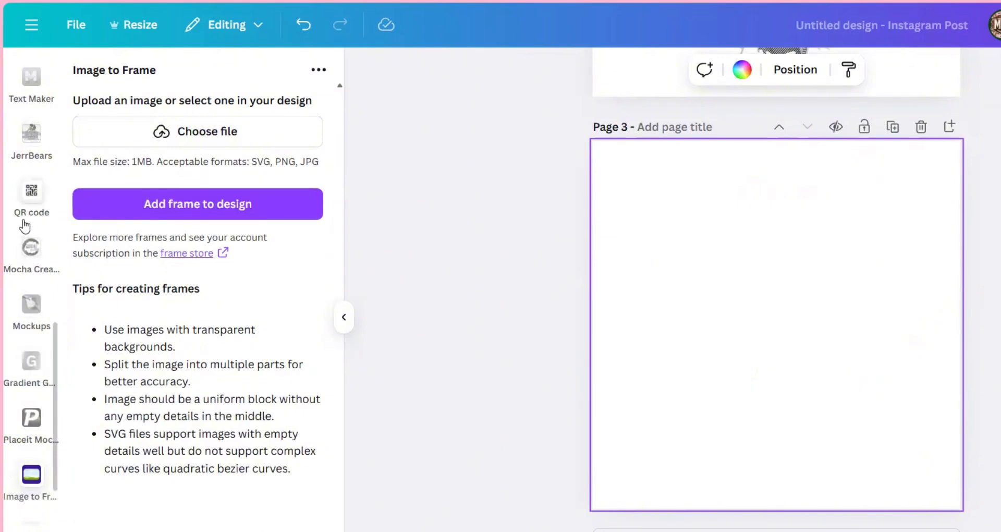
# Place the uploaded cutout photo of the man in the graphic T-shirt on page 3 and enlarge it to fill the page.
pyautogui.scroll(10, 32, 209)
pyautogui.click(31, 132)
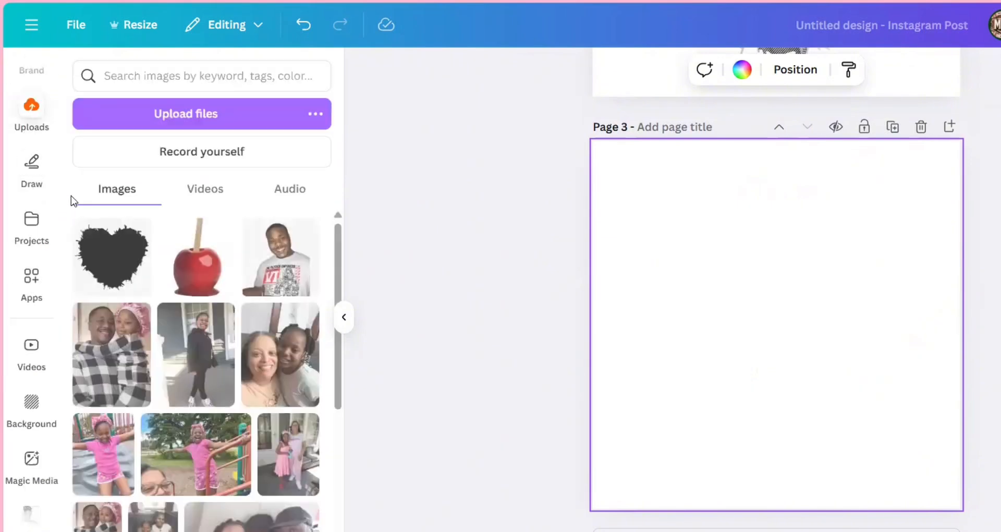
pyautogui.click(267, 273)
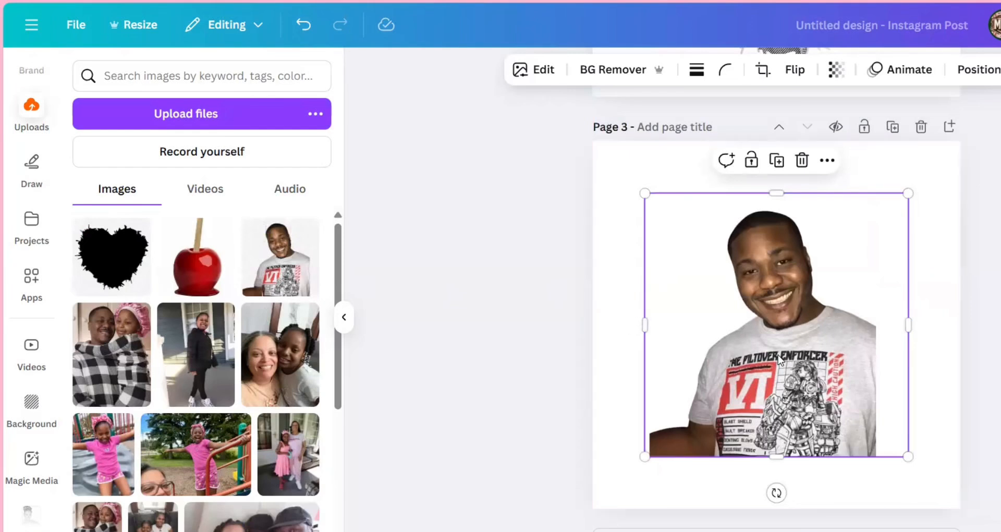
pyautogui.moveTo(781, 356); pyautogui.dragTo(763, 312)
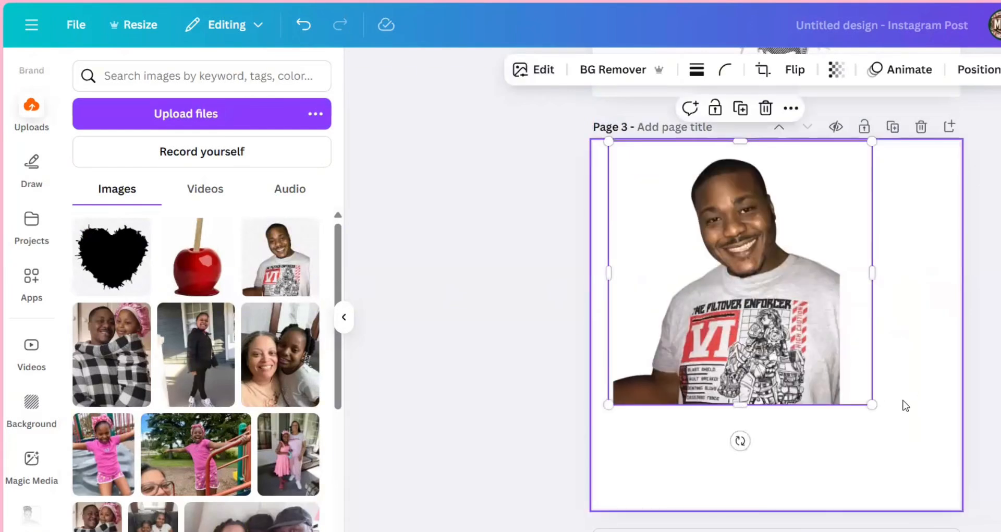
pyautogui.moveTo(872, 404); pyautogui.dragTo(977, 508)
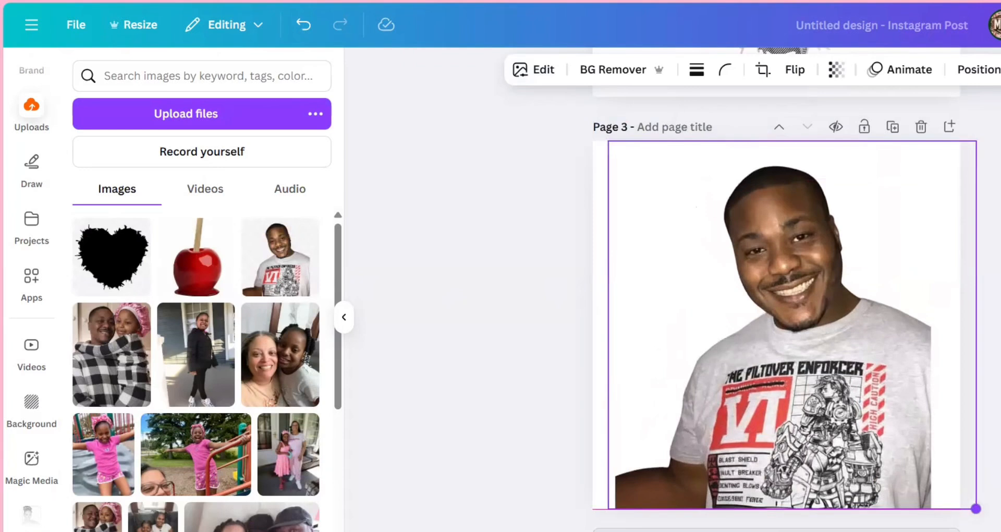
pyautogui.moveTo(871, 433)
pyautogui.mouseDown()
pyautogui.moveTo(901, 436)
pyautogui.moveTo(880, 433)
pyautogui.mouseUp()
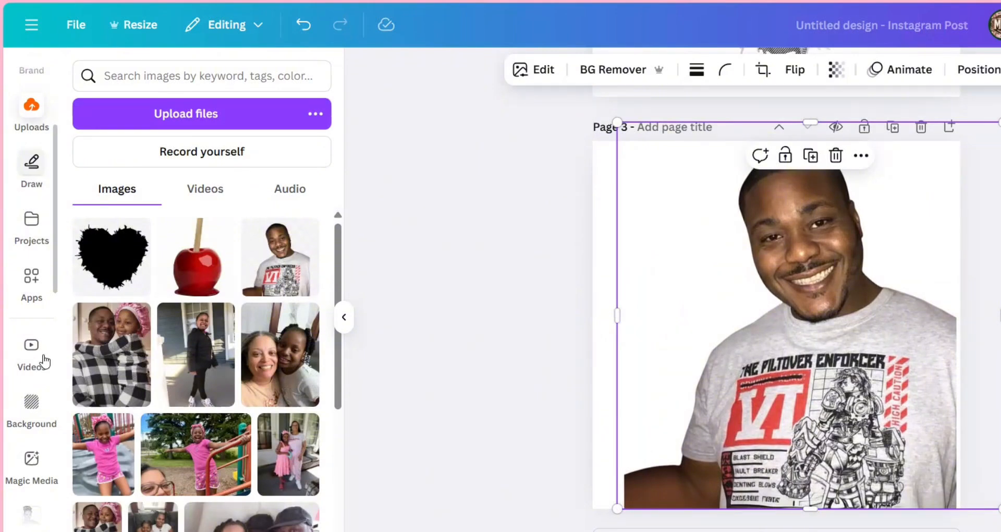
# Convert the cutout photo of the man on page 3 into a frame with the Image to Frame app.
pyautogui.scroll(-10, 45, 361)
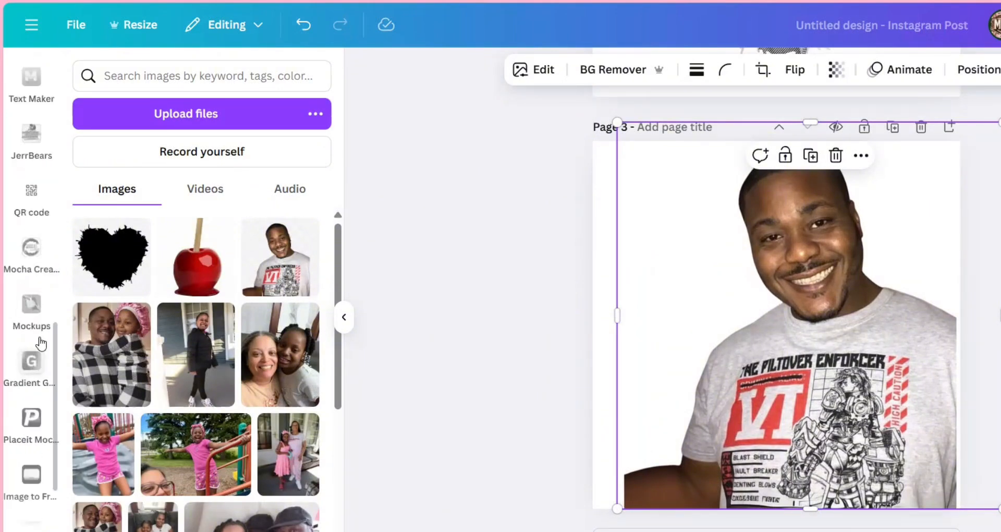
pyautogui.scroll(-2, 39, 324)
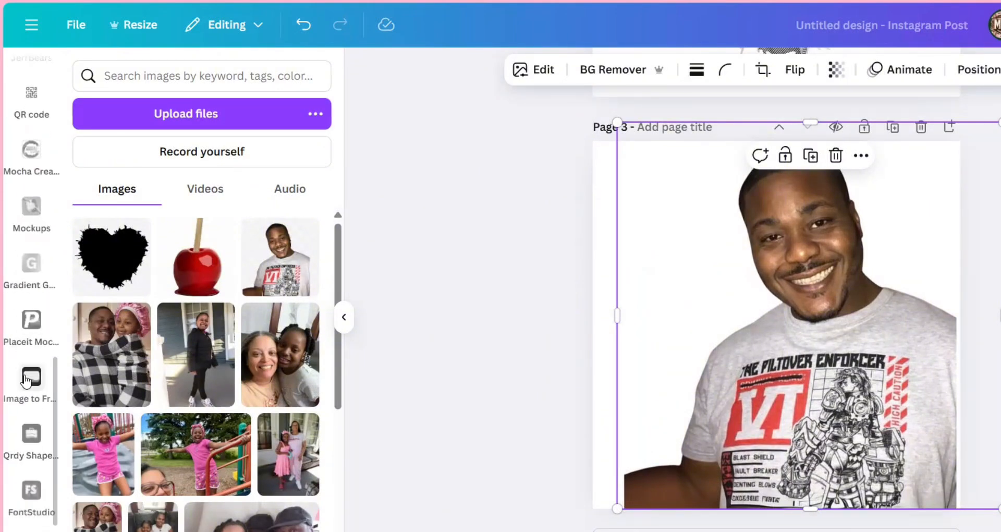
pyautogui.click(31, 376)
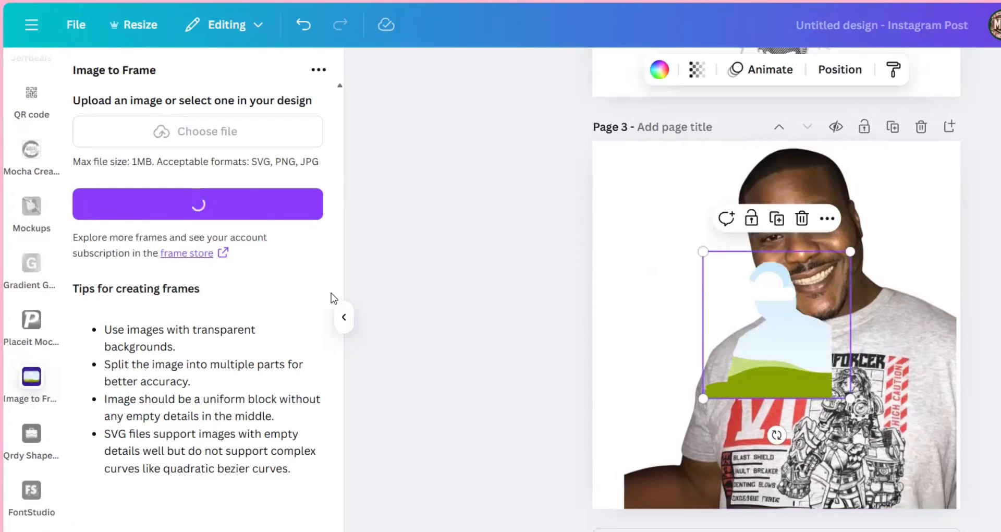
# Delete the original photo of the man from page 3 and enlarge the silhouette frame to fill the page.
pyautogui.click(834, 217)
pyautogui.click(822, 185)
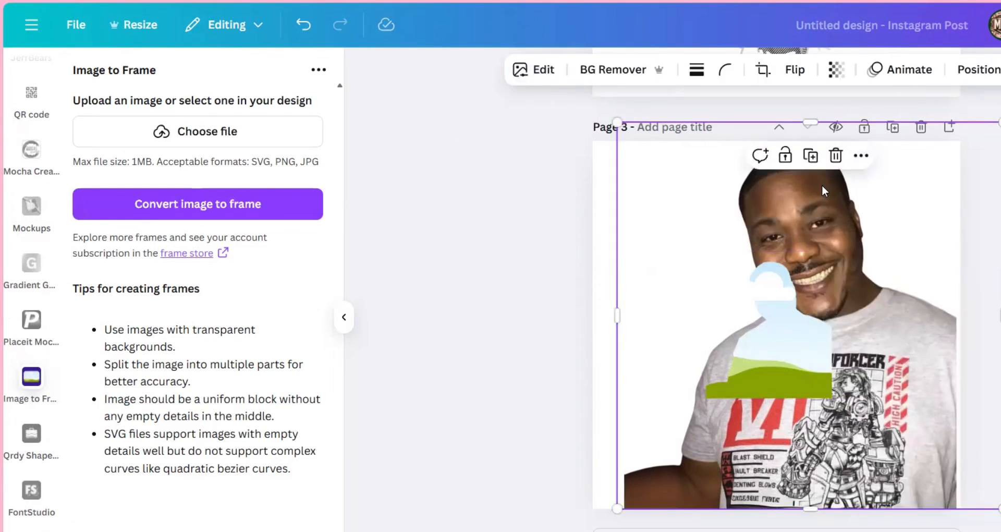
pyautogui.press('Delete')
pyautogui.moveTo(766, 351); pyautogui.dragTo(679, 235)
pyautogui.moveTo(753, 283); pyautogui.dragTo(1000, 529)
# Search Canva's elements for "city skyline".
pyautogui.scroll(10, 36, 185)
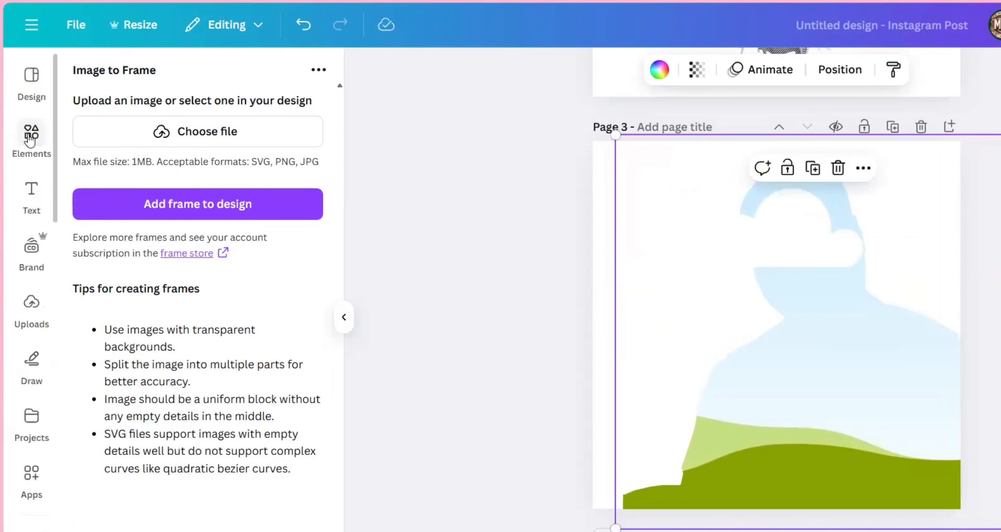
pyautogui.click(31, 136)
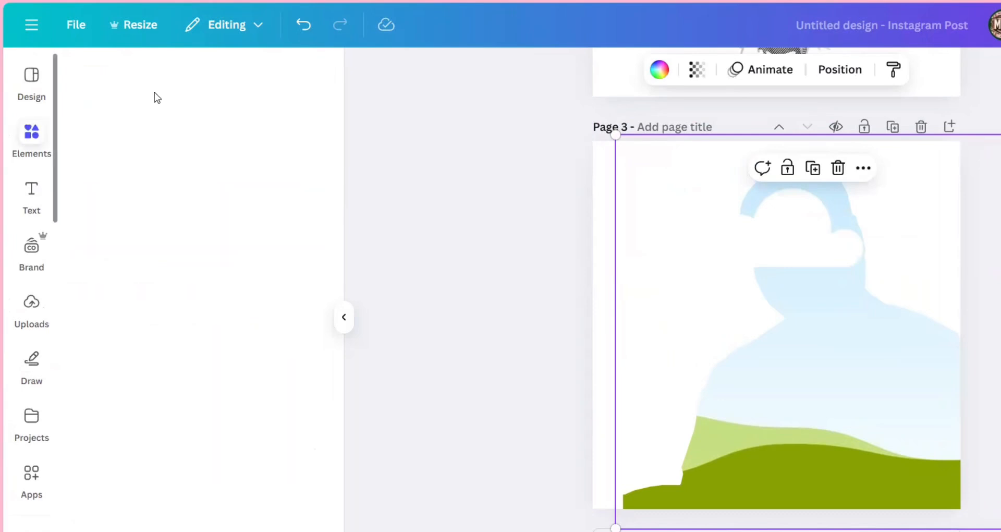
pyautogui.click(169, 78)
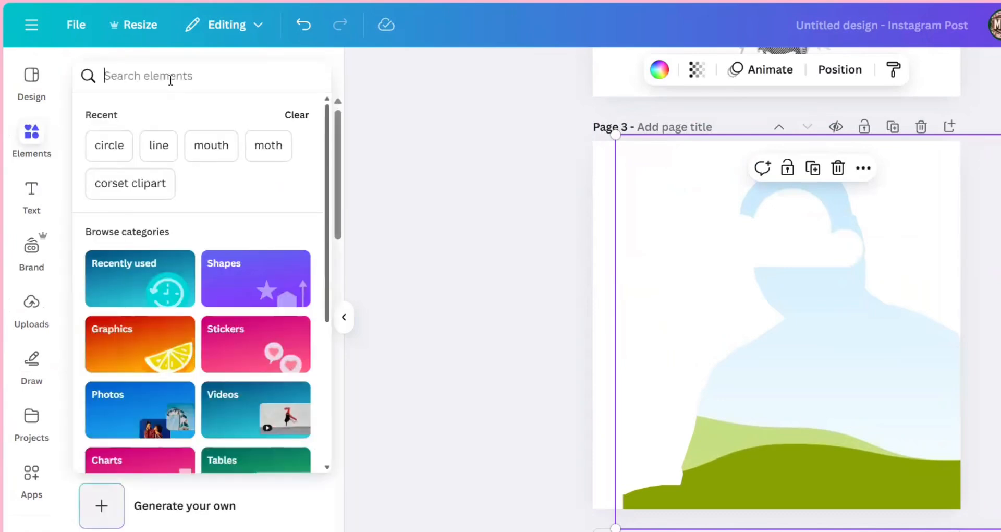
pyautogui.write('city ')
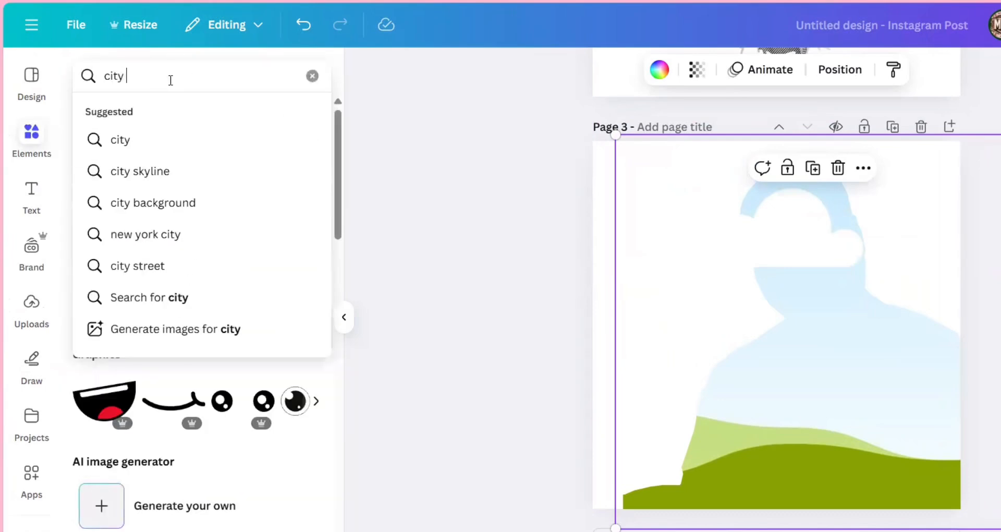
pyautogui.write('skyline')
pyautogui.press('Return')
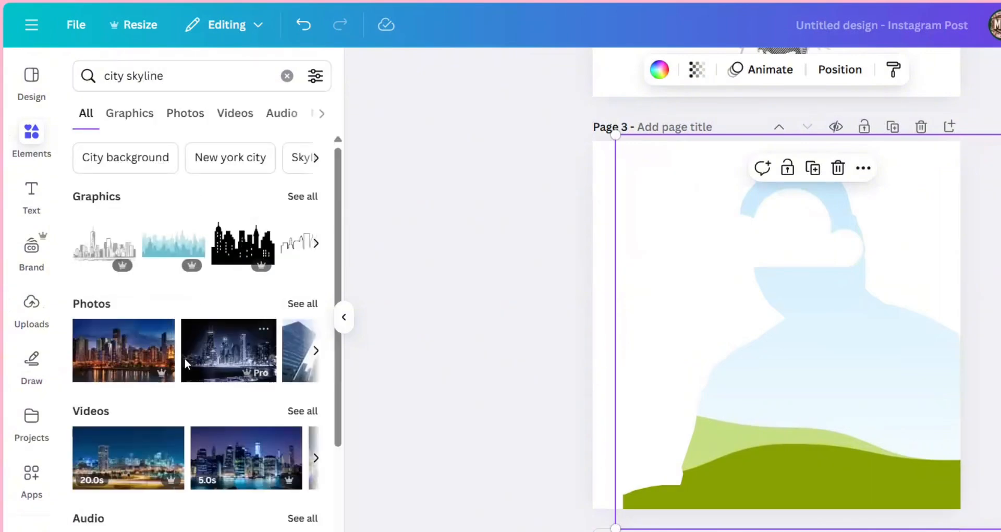
# Fill the silhouette frame on page 3 with the blue night skyline photo, enlarging and shifting it so the antenna tower sits in the head.
pyautogui.click(229, 359)
pyautogui.moveTo(796, 338); pyautogui.dragTo(831, 298)
pyautogui.doubleClick(831, 298)
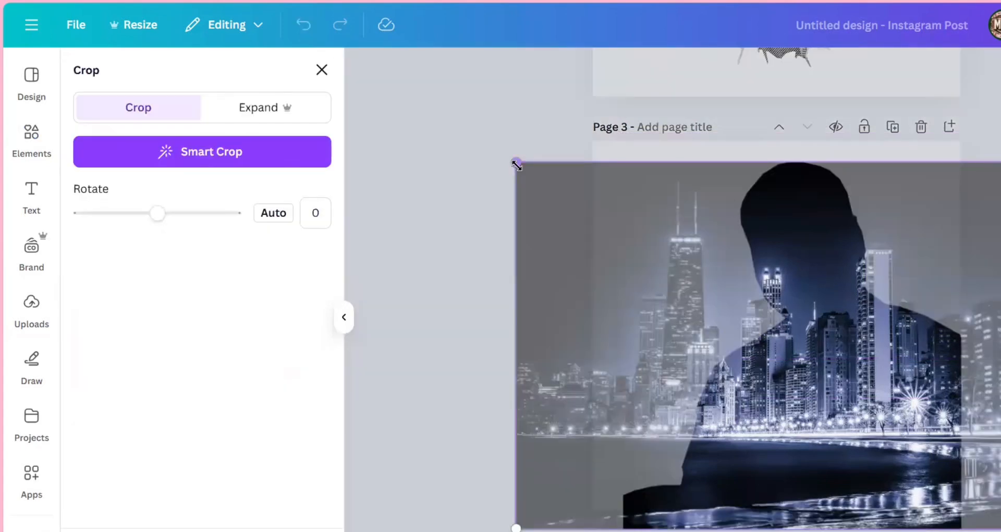
pyautogui.moveTo(516, 161); pyautogui.dragTo(352, 100)
pyautogui.moveTo(723, 231); pyautogui.dragTo(901, 231)
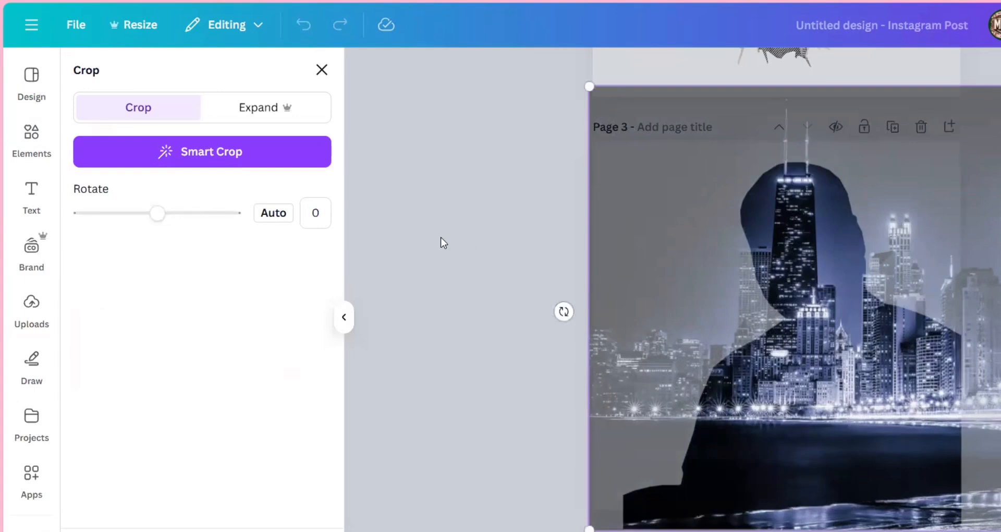
pyautogui.click(571, 264)
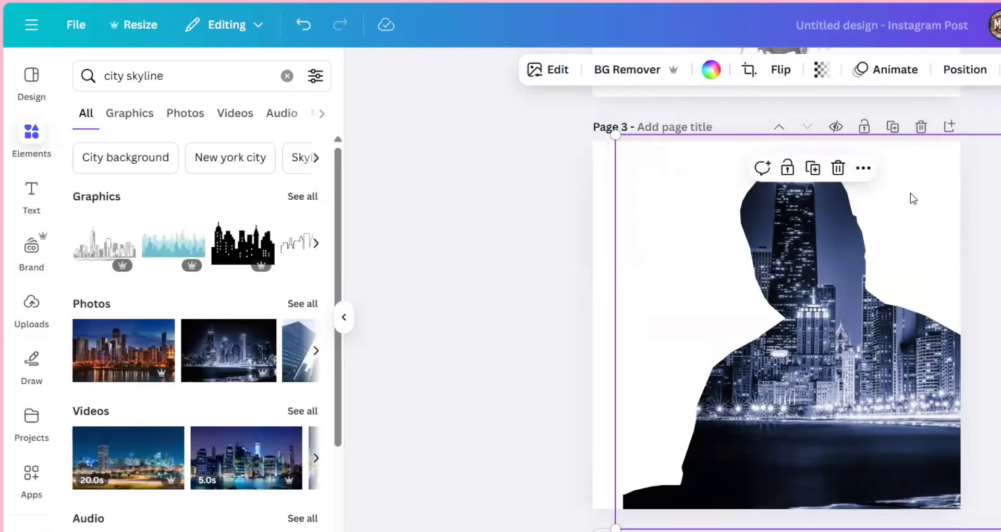
# Lock the skyline-filled silhouette frame on page 3.
pyautogui.click(863, 169)
pyautogui.moveTo(905, 517)
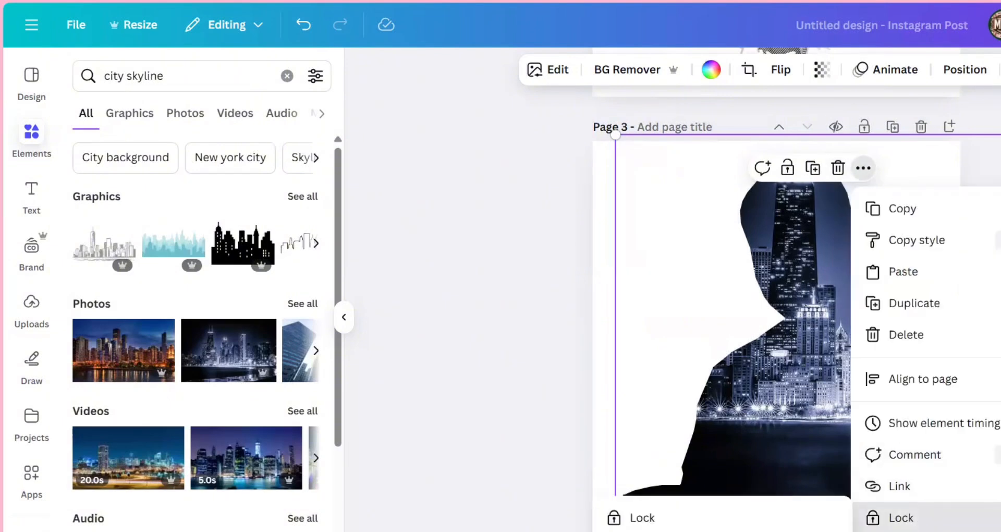
pyautogui.click(733, 521)
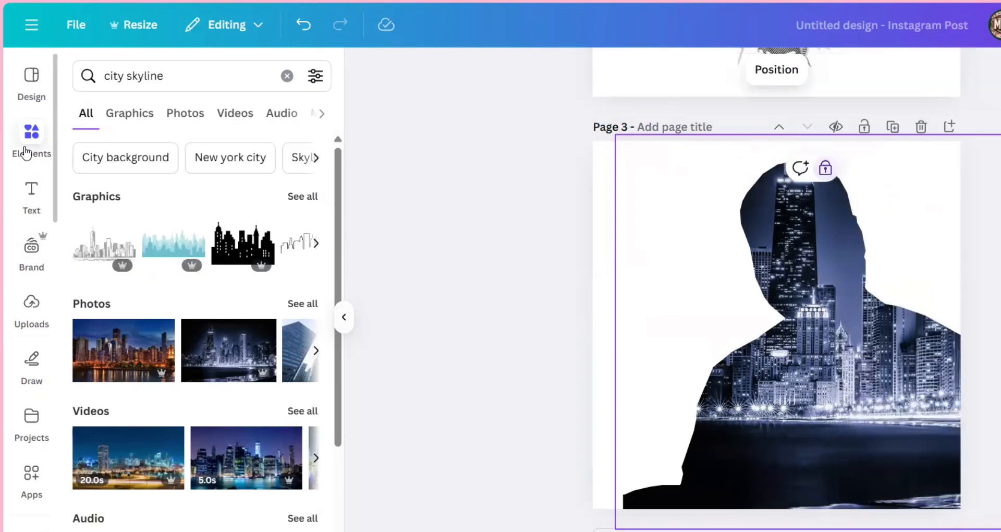
# Add the uploaded photo of the girl in the black coat to page 3.
pyautogui.click(31, 305)
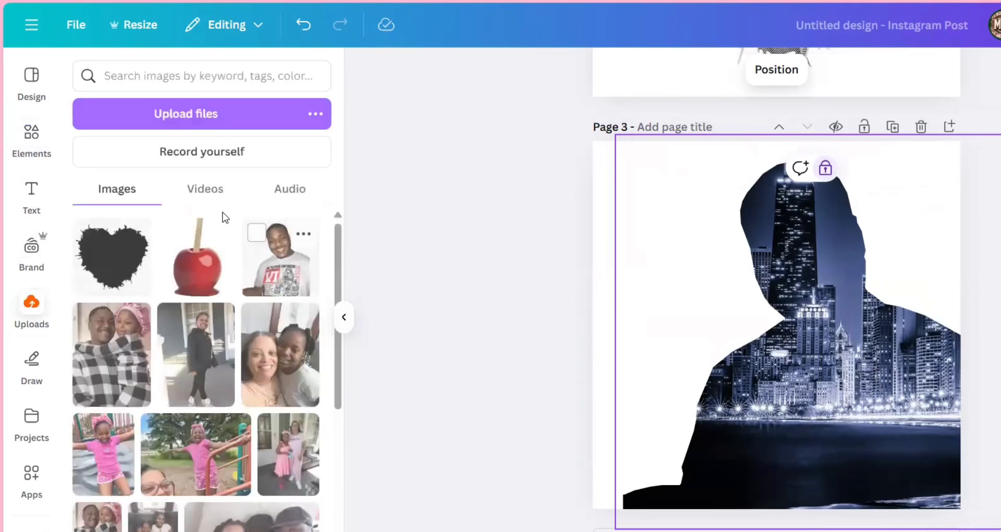
pyautogui.scroll(-3, 251, 271)
pyautogui.scroll(2, 276, 326)
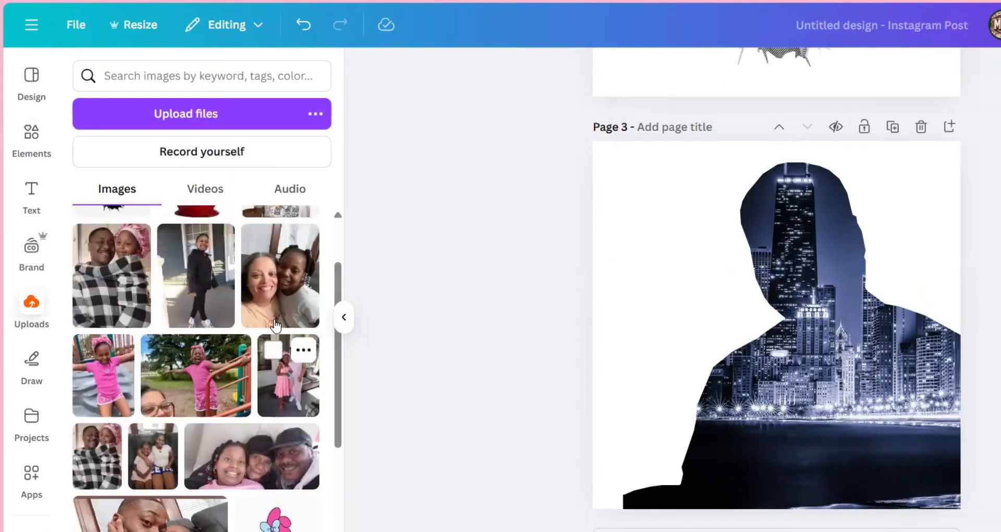
pyautogui.scroll(2, 277, 326)
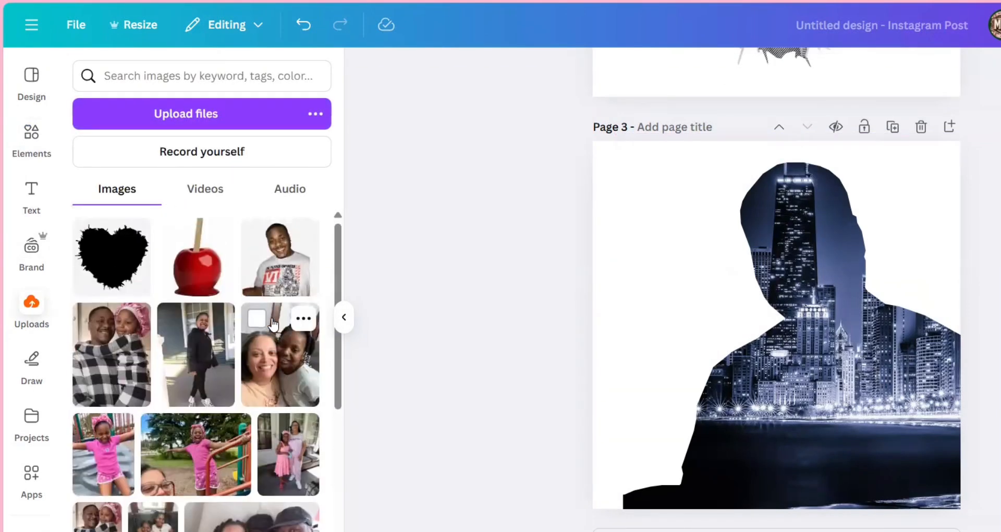
pyautogui.click(197, 349)
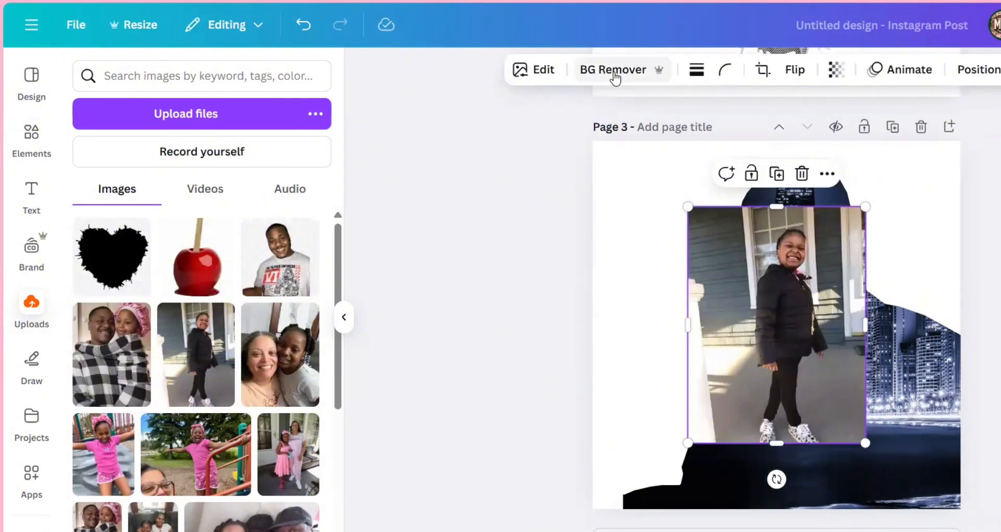
# Remove the background from the girl's photo, then enlarge and place it over the skyline silhouette, aligned with the page's lower edge.
pyautogui.click(615, 78)
pyautogui.moveTo(887, 270); pyautogui.dragTo(949, 211)
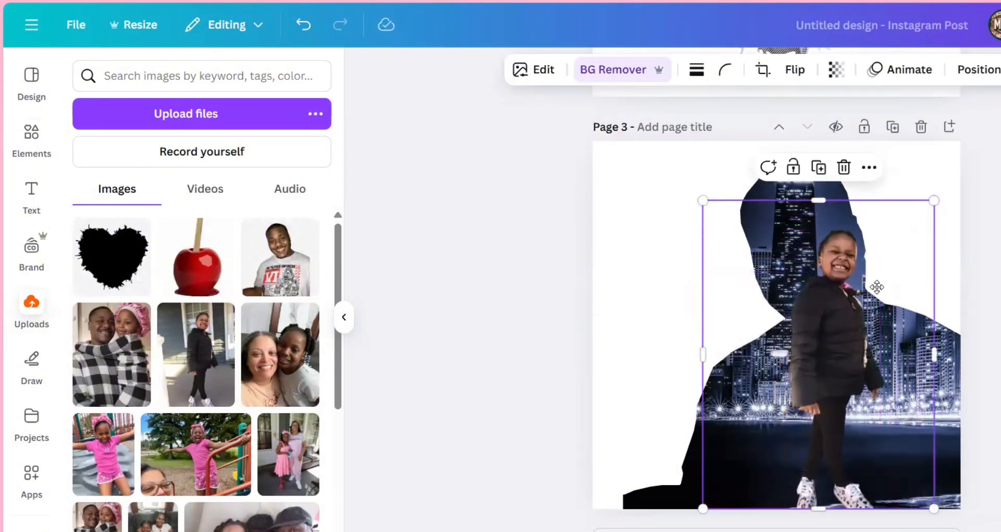
pyautogui.moveTo(877, 288); pyautogui.dragTo(871, 288)
# Apply an Outline shadow to the girl's photo and set its color to #FFFFFF.
pyautogui.click(543, 76)
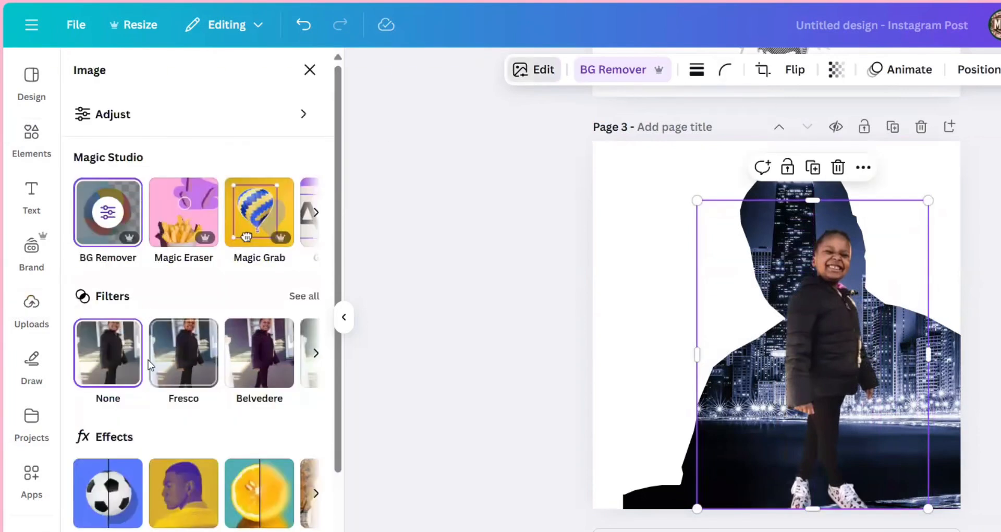
pyautogui.click(129, 500)
pyautogui.click(302, 252)
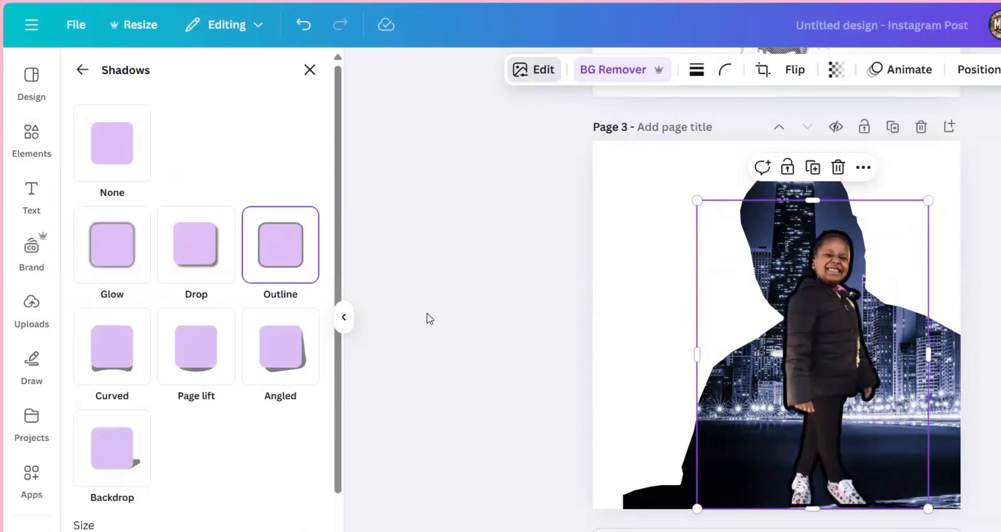
pyautogui.scroll(-2, 282, 488)
pyautogui.click(306, 498)
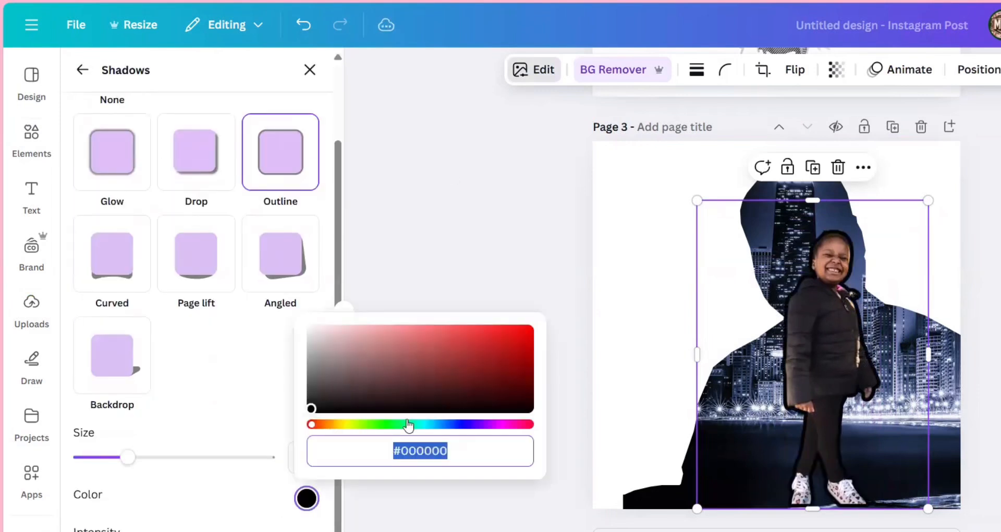
pyautogui.write('#FFFF')
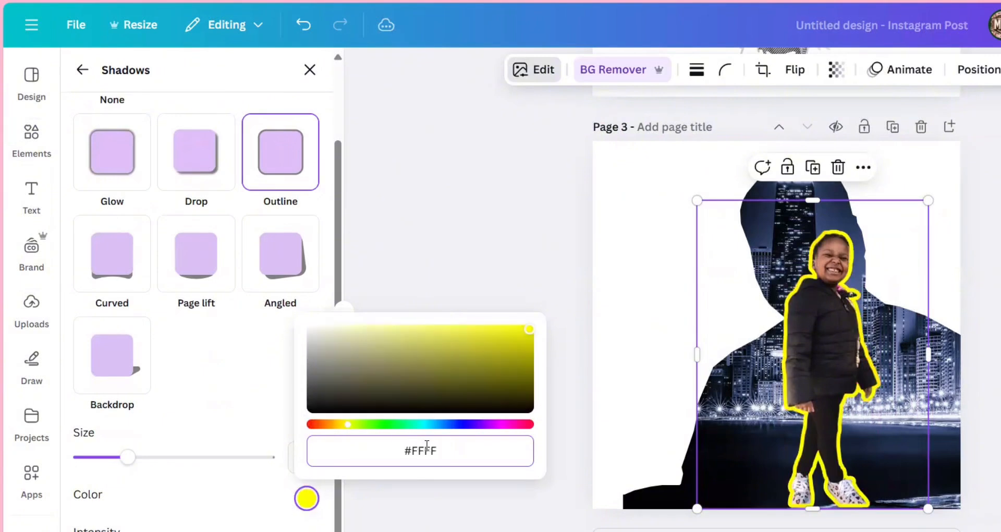
pyautogui.write('FFFF')
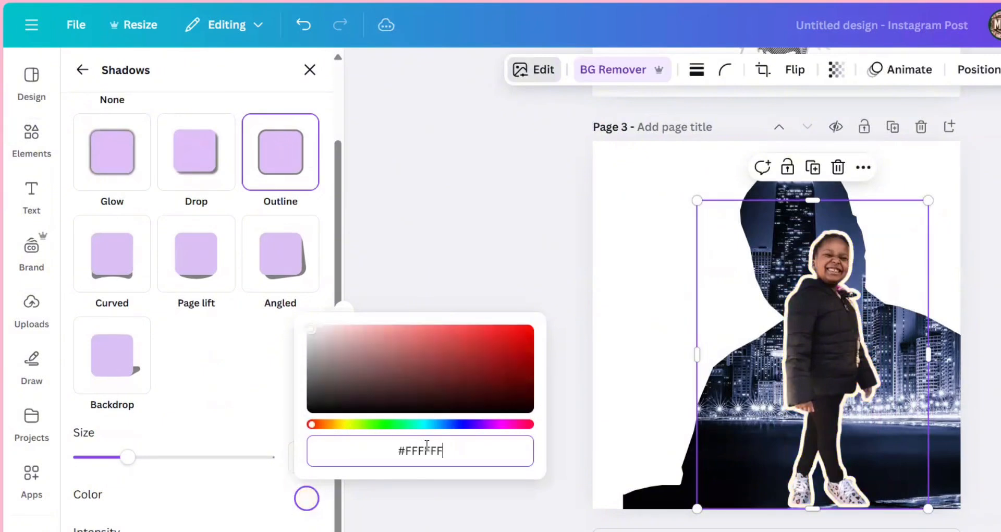
# Change the girl's shadow to Glow with size 55, then slightly enlarge and reposition her over the silhouette.
pyautogui.click(128, 173)
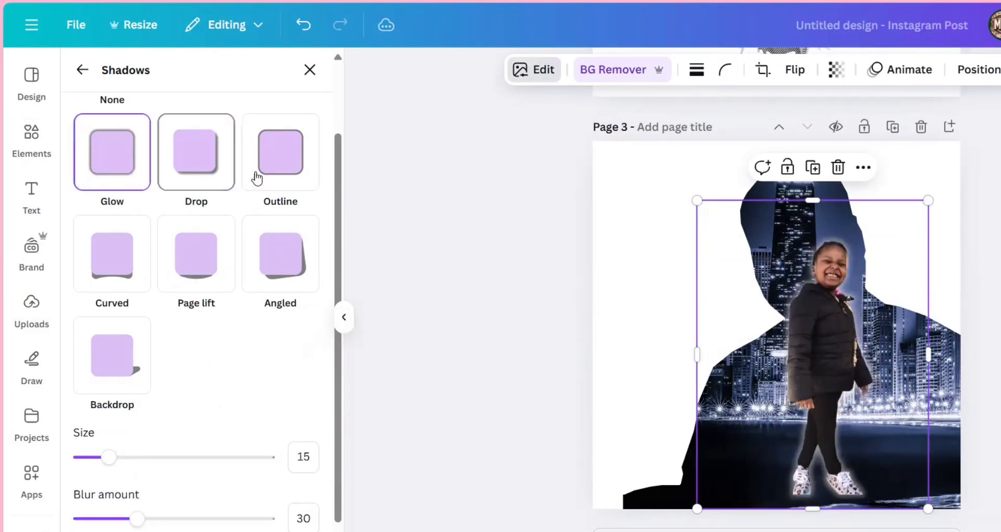
pyautogui.moveTo(119, 461); pyautogui.dragTo(193, 457)
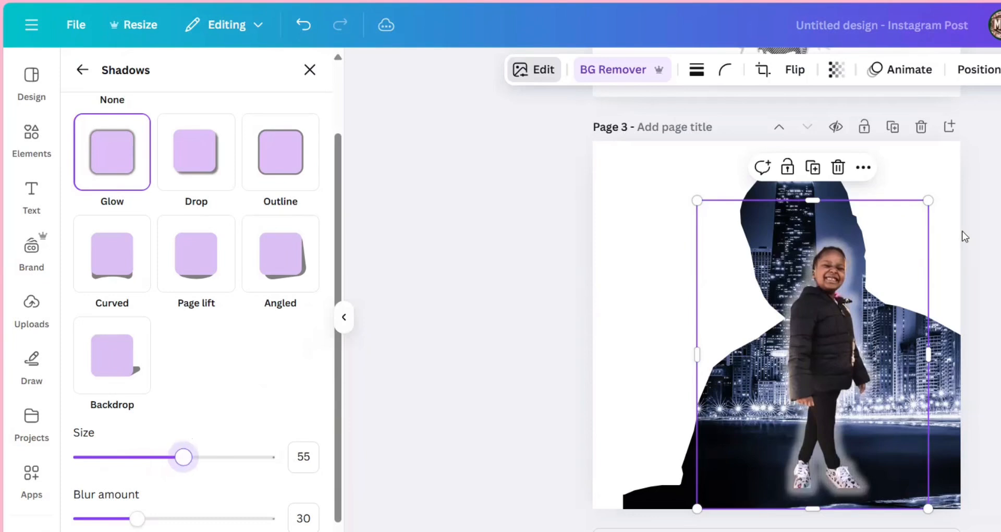
pyautogui.moveTo(929, 201); pyautogui.dragTo(955, 171)
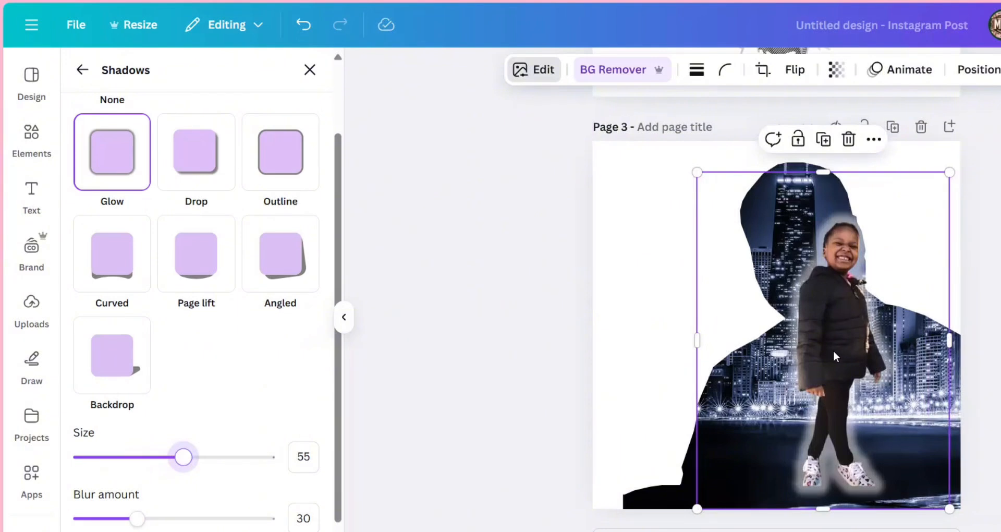
pyautogui.moveTo(834, 349); pyautogui.dragTo(822, 364)
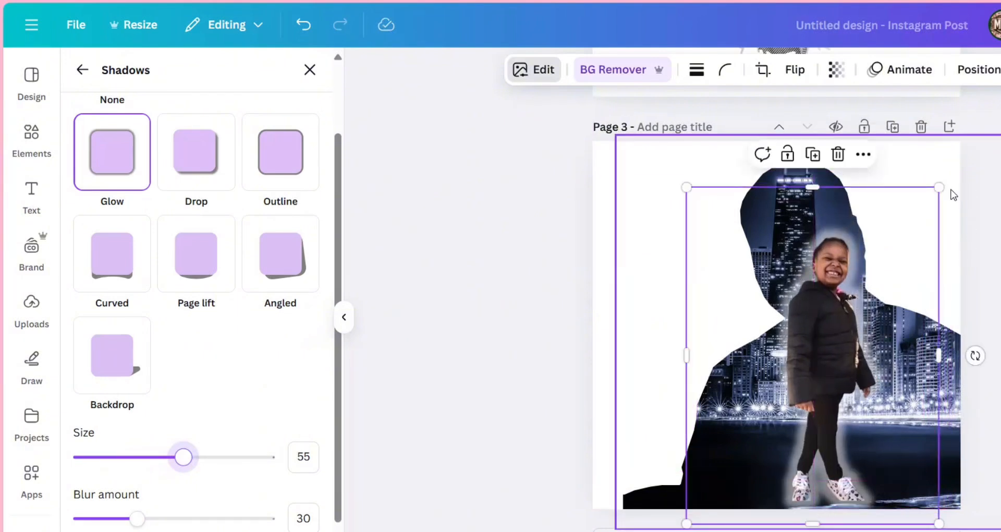
pyautogui.moveTo(939, 187); pyautogui.dragTo(947, 180)
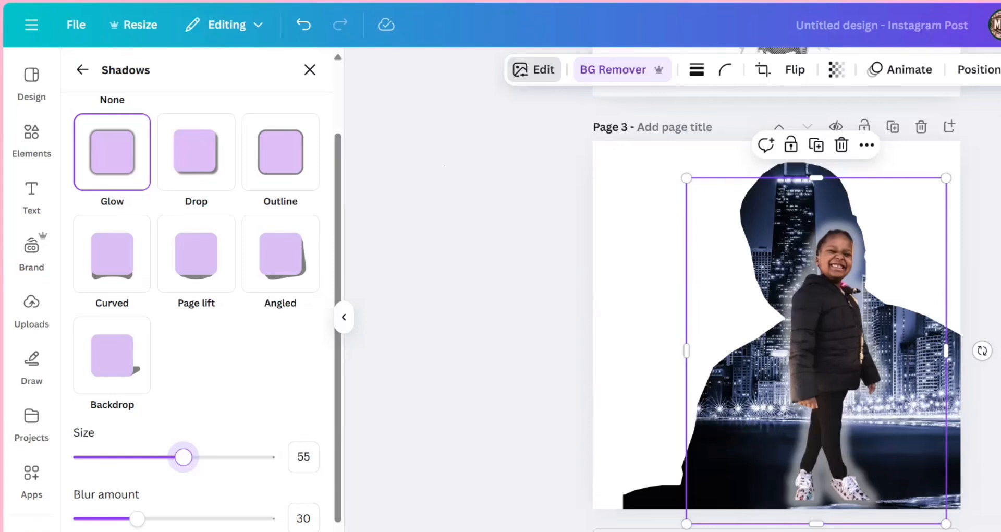
# Switch to Photopea and select the pixels of the black backsplash shape on the Background layer.
pyautogui.click(211, 1)
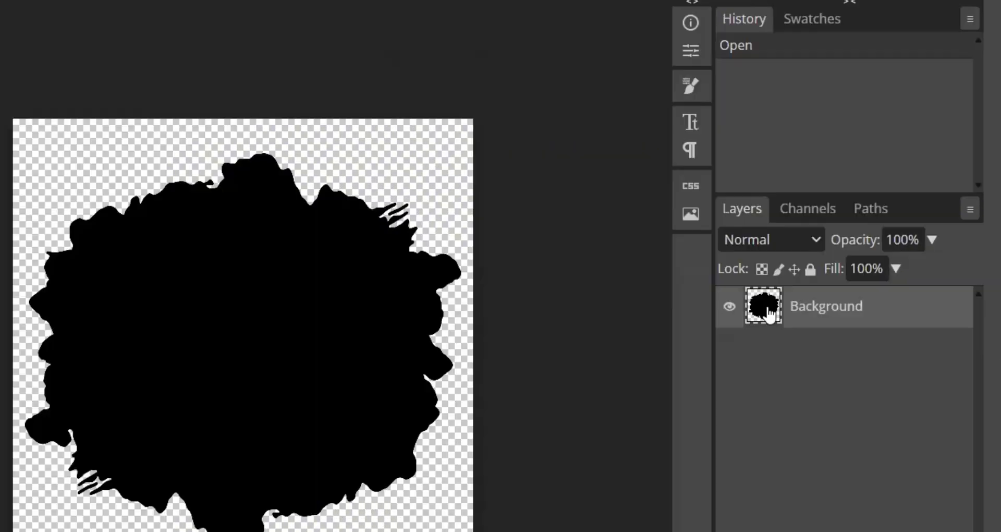
pyautogui.rightClick(985, 344)
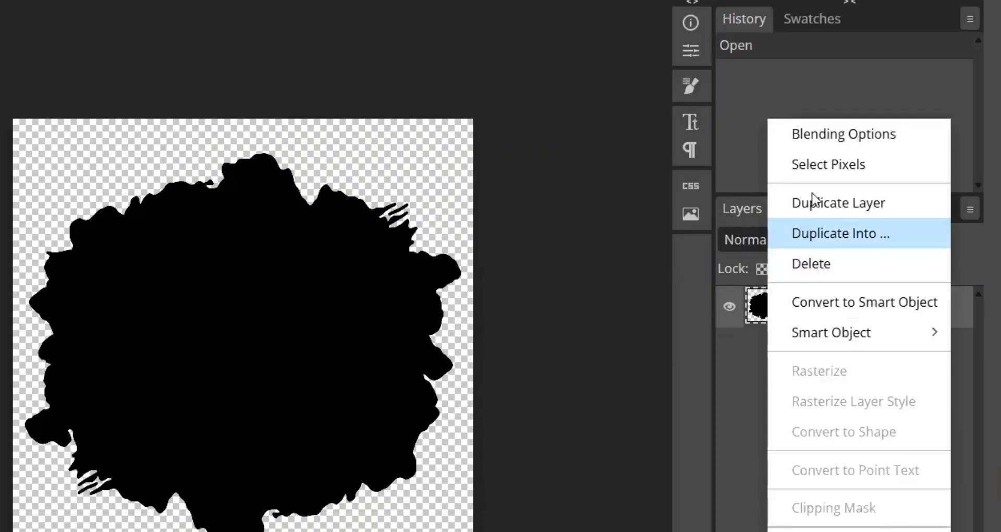
pyautogui.click(822, 167)
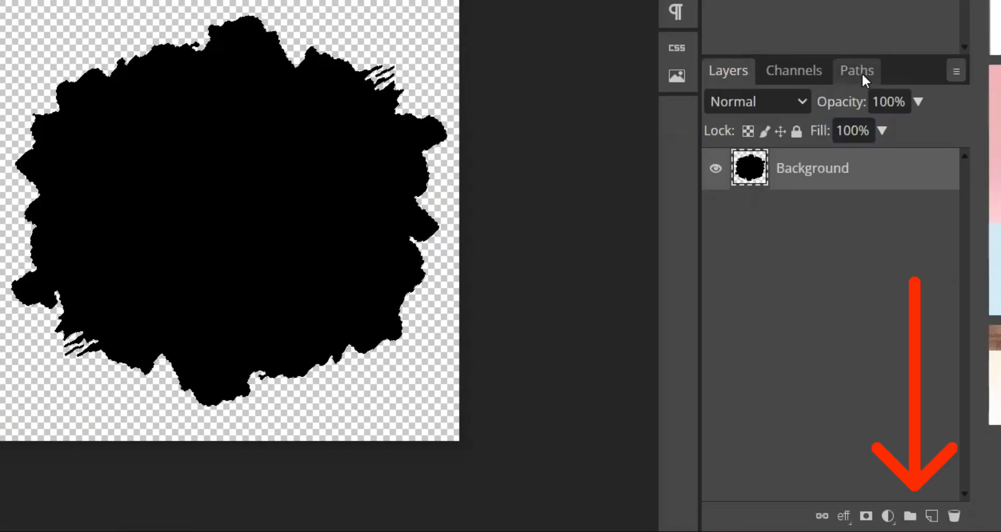
# Convert the backsplash selection to a path and add a vector mask to the layer from the current path.
pyautogui.click(876, 212)
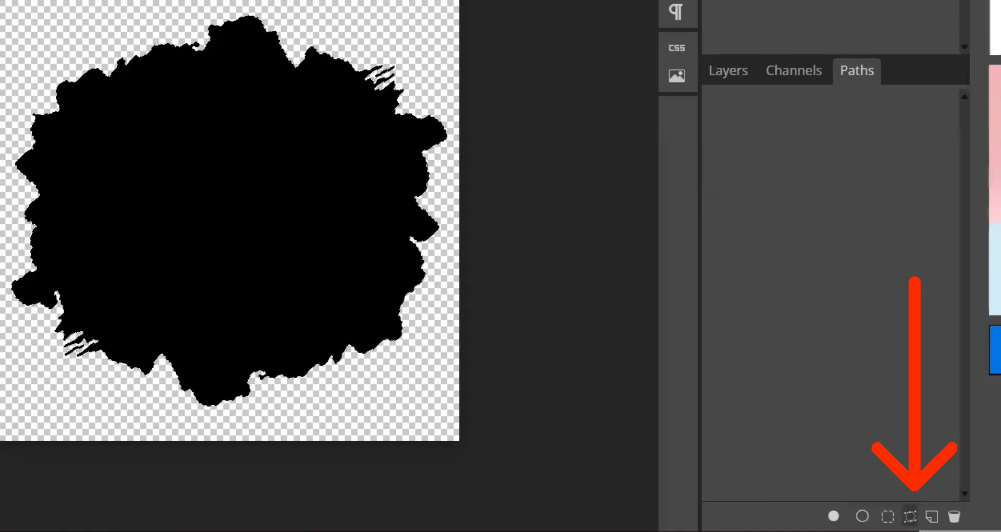
pyautogui.click(910, 516)
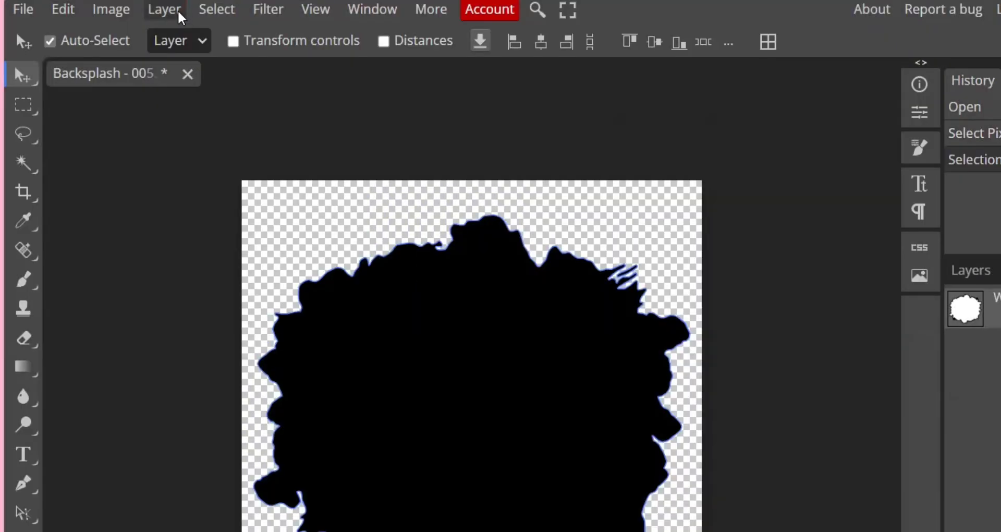
pyautogui.click(175, 13)
pyautogui.moveTo(272, 341)
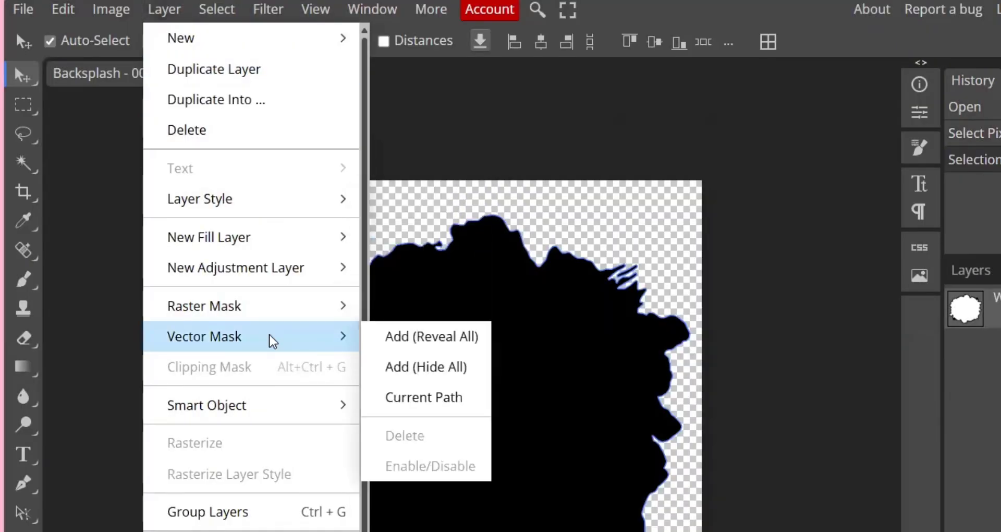
pyautogui.click(423, 397)
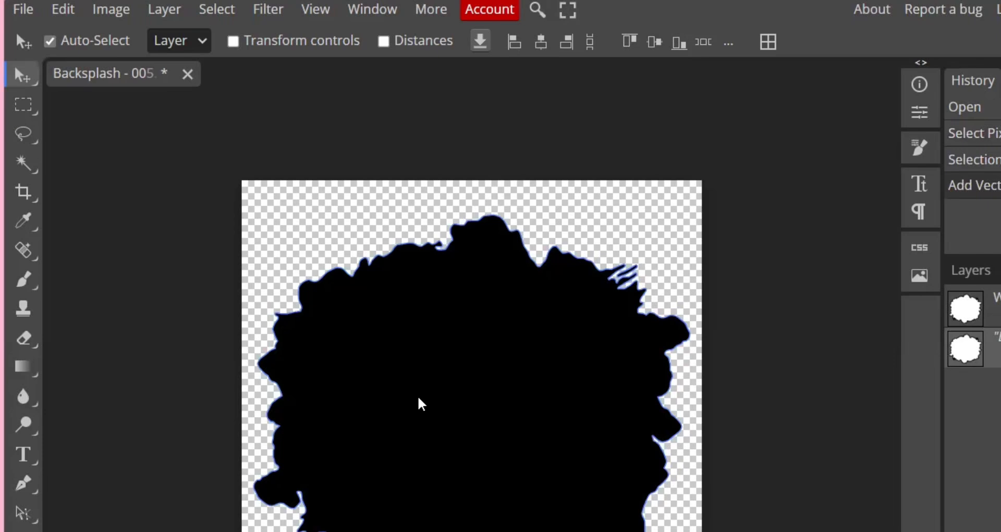
# Export the masked backsplash document as a PDF at 3450 x 3450 px and 100% quality.
pyautogui.click(15, 10)
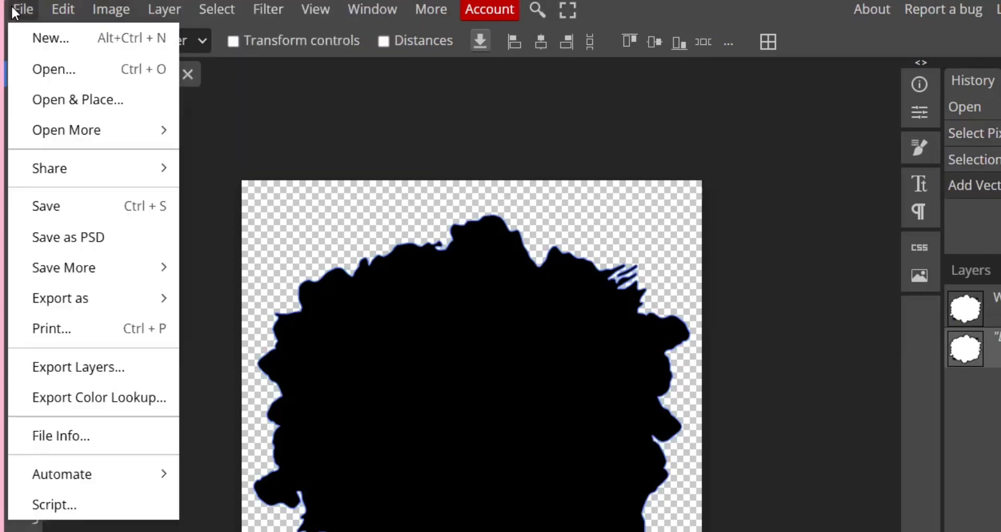
pyautogui.moveTo(76, 295)
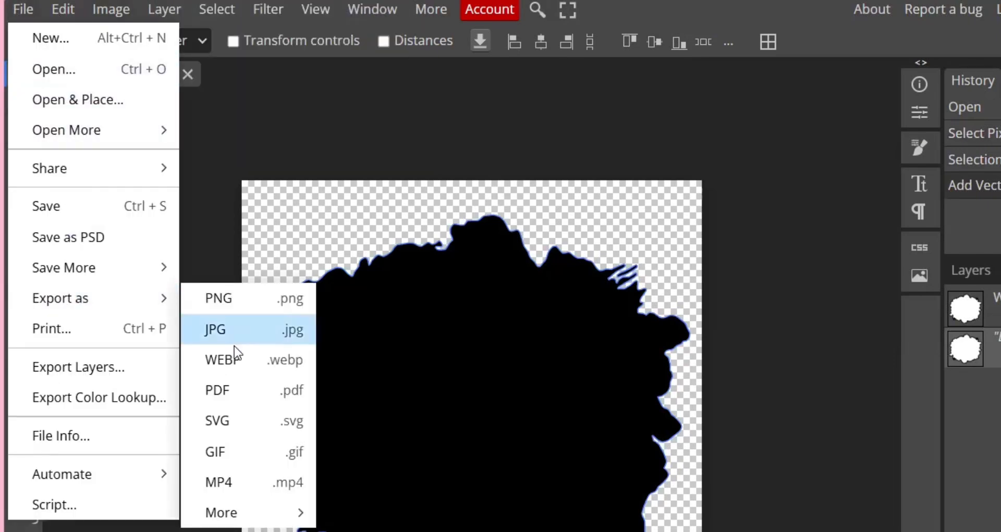
pyautogui.click(230, 396)
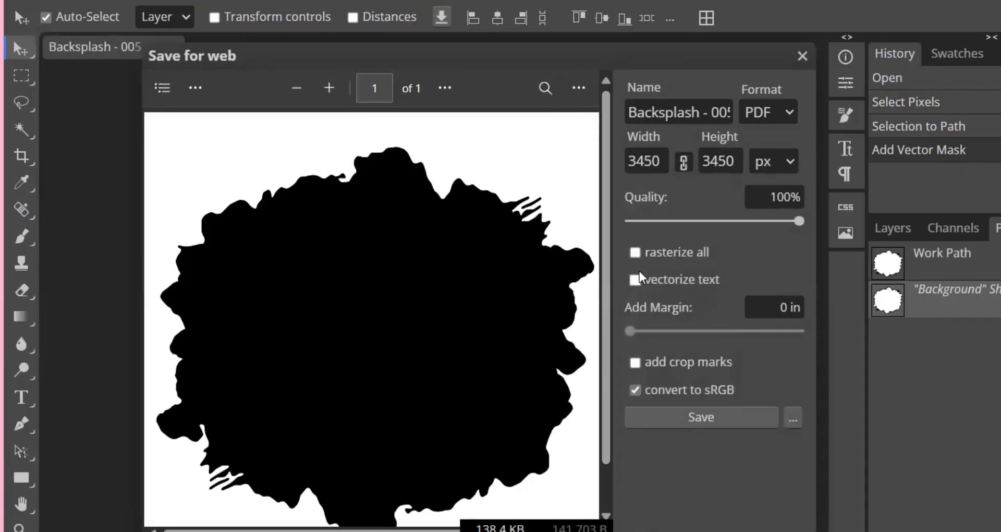
pyautogui.click(701, 420)
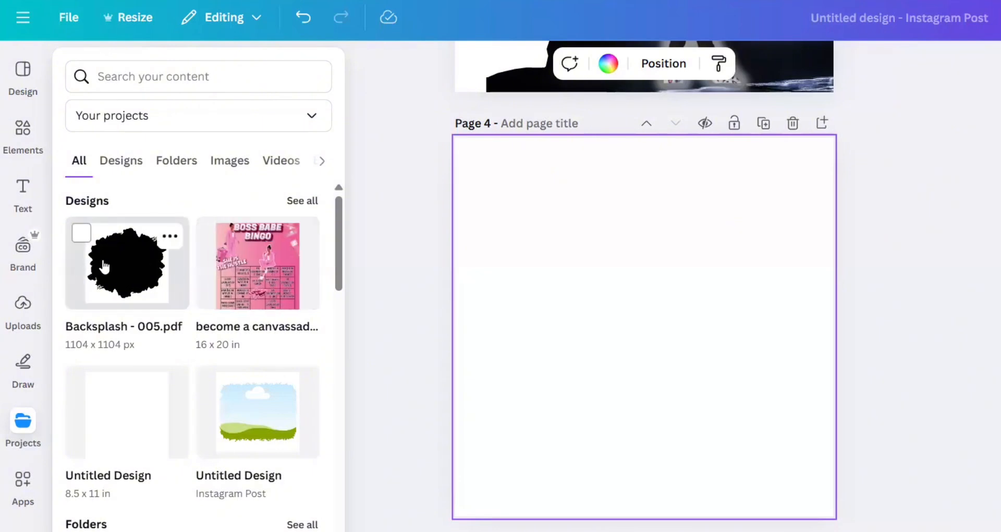
# Switch to Canva, add the Backsplash - 005.pdf design to Page 4, and empty its frame by detaching and deleting the black image.
pyautogui.click(104, 266)
pyautogui.click(490, 289)
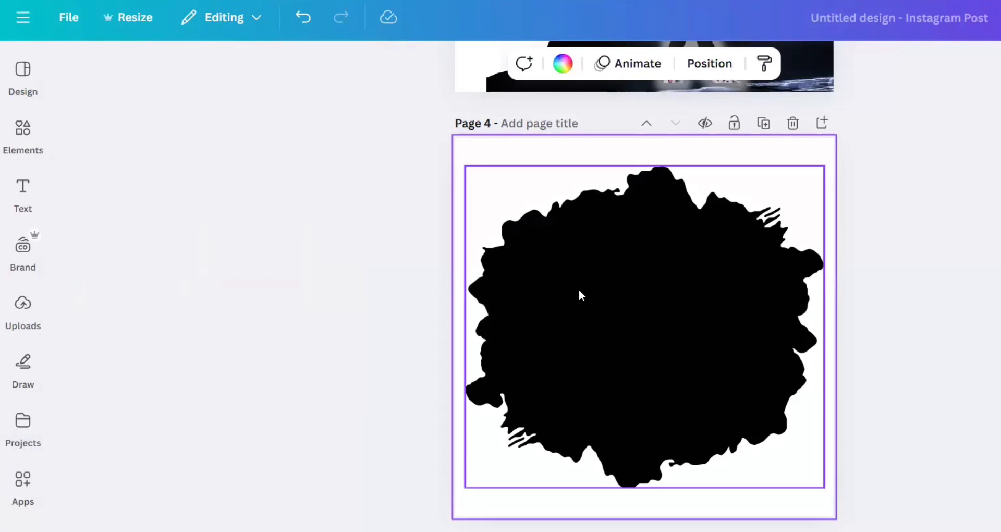
pyautogui.click(574, 273)
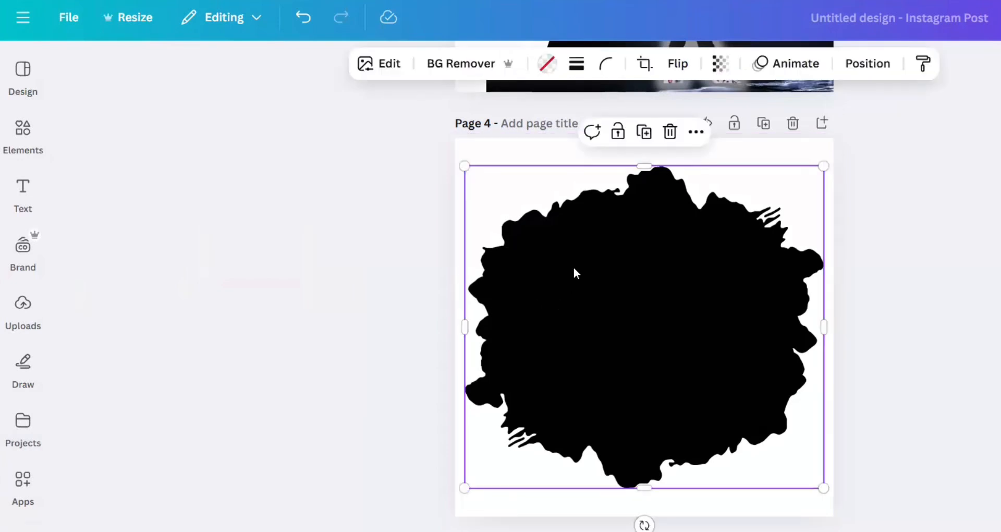
pyautogui.rightClick(574, 273)
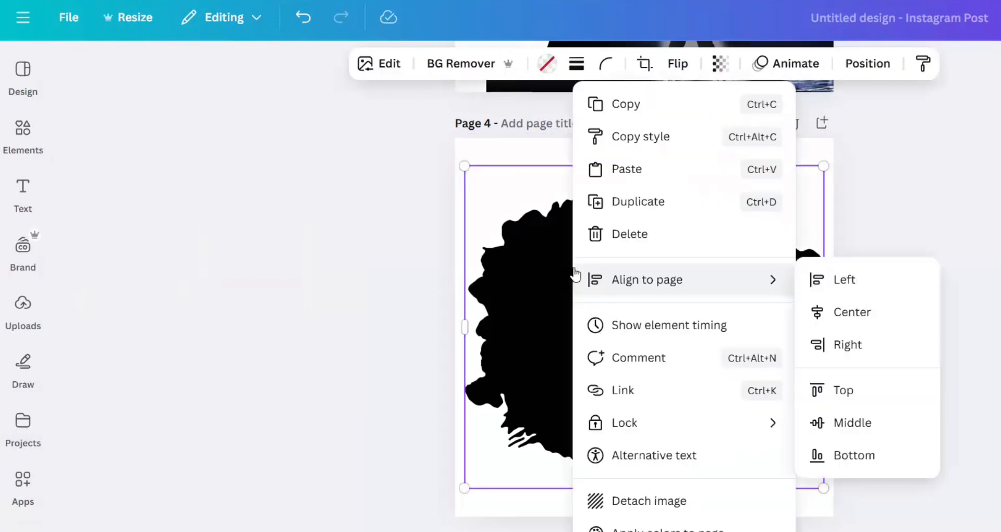
pyautogui.click(666, 500)
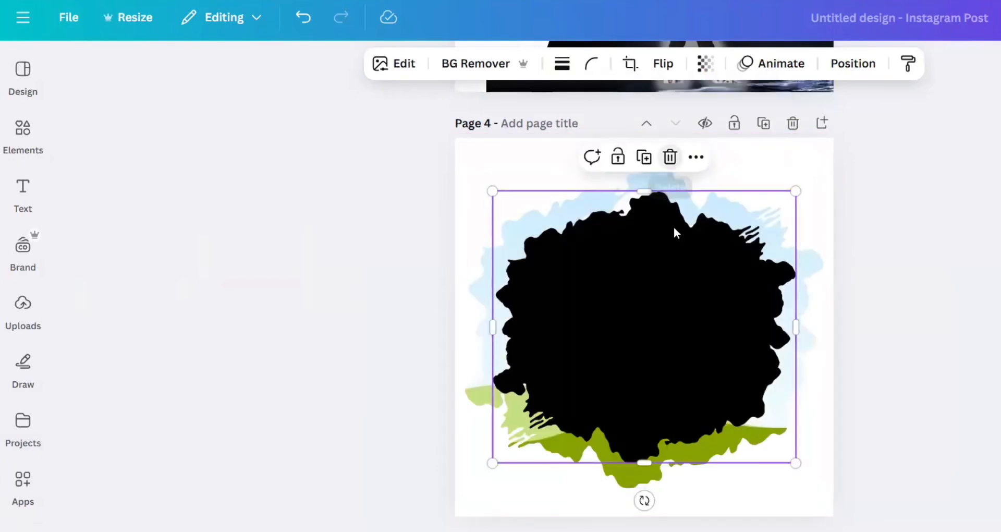
pyautogui.press('Delete')
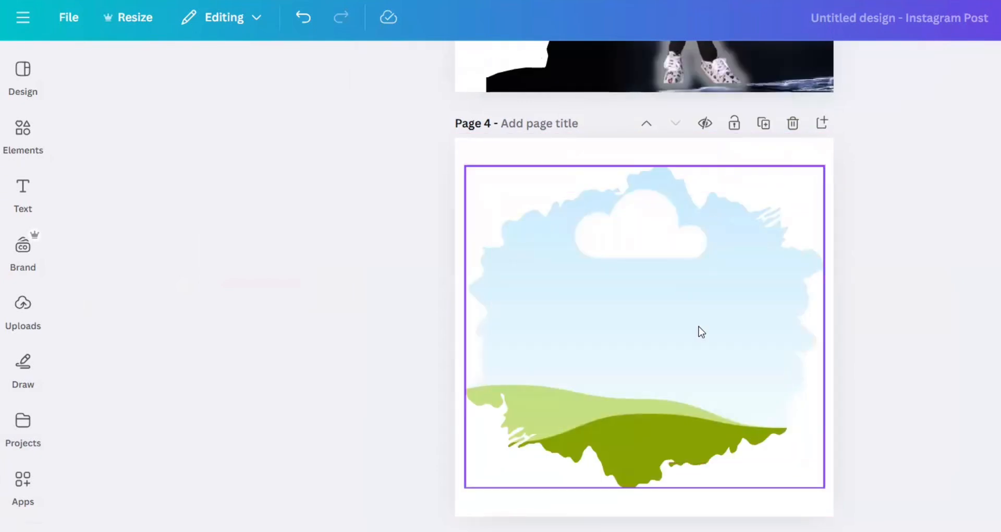